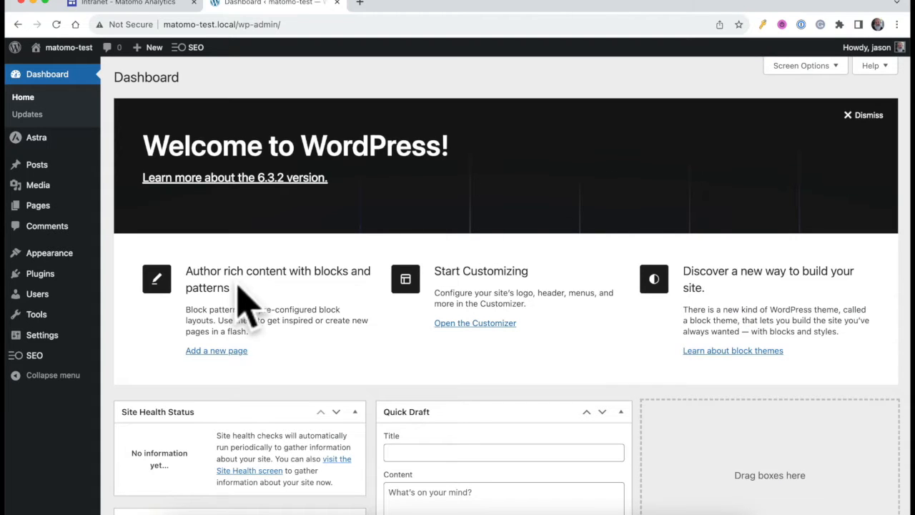
# Find the Matomo Analytics – Ethical Stats. Powerful Insights. plugin with the search term "matomo", then install and activate it.
pyautogui.moveTo(43, 275)
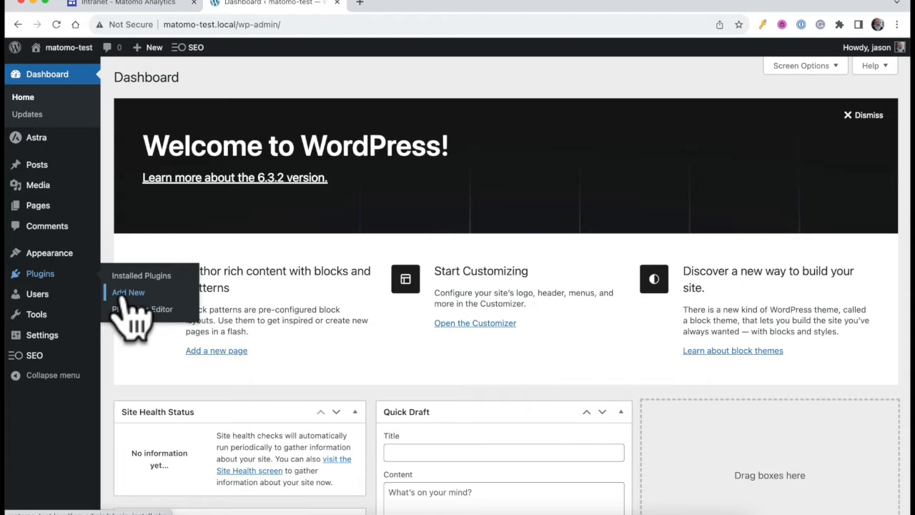
pyautogui.click(123, 291)
pyautogui.click(776, 112)
pyautogui.write('matomo')
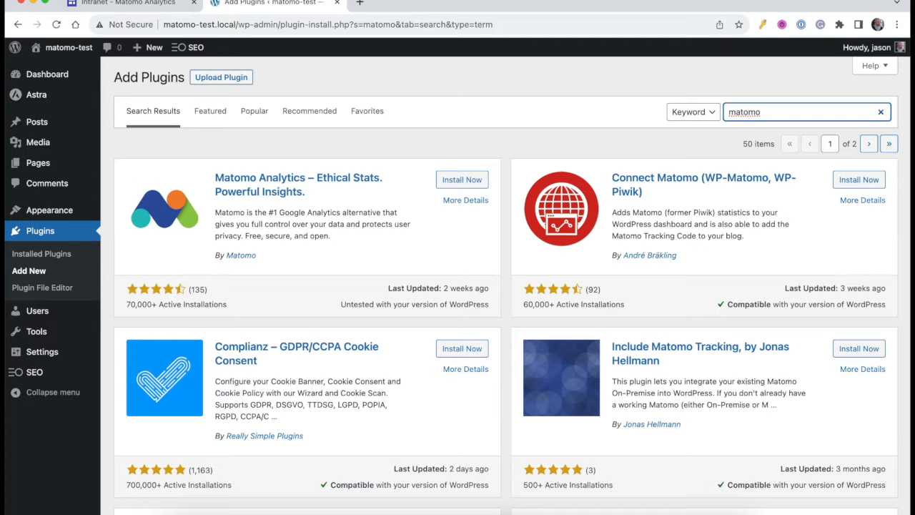
pyautogui.click(462, 181)
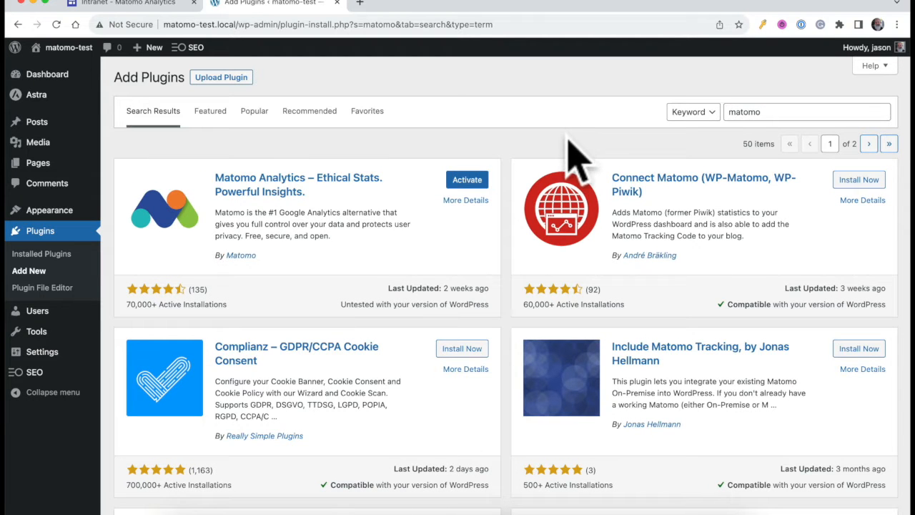
pyautogui.click(465, 182)
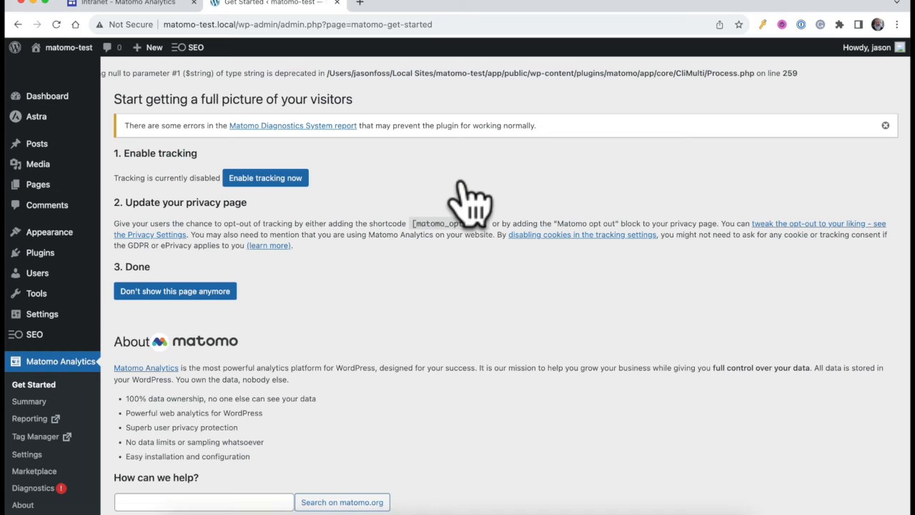
# Enable Matomo tracking for the site and copy the [matomo_opt_out] shortcode.
pyautogui.click(289, 179)
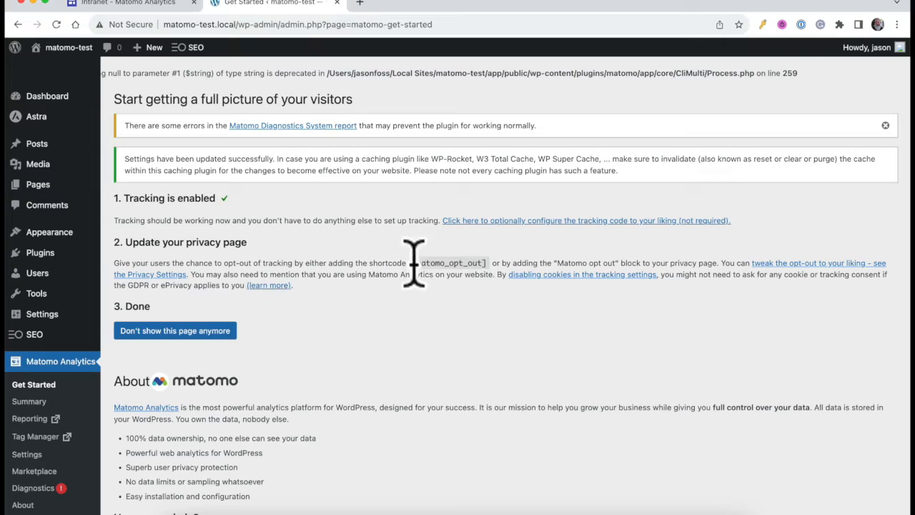
pyautogui.moveTo(466, 263); pyautogui.dragTo(485, 263)
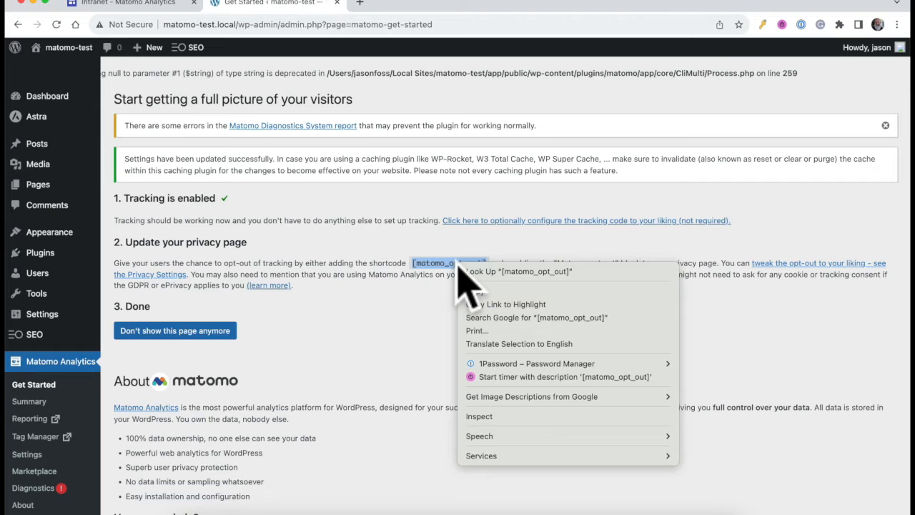
pyautogui.click(486, 291)
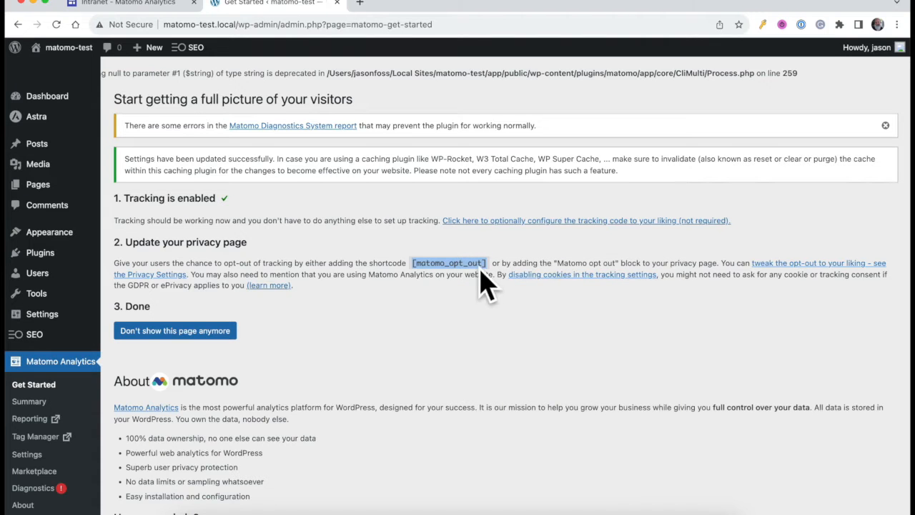
# Add the copied [matomo_opt_out] shortcode as a new paragraph after the "Where your data is sent" text of the draft Privacy Policy page.
pyautogui.click(37, 186)
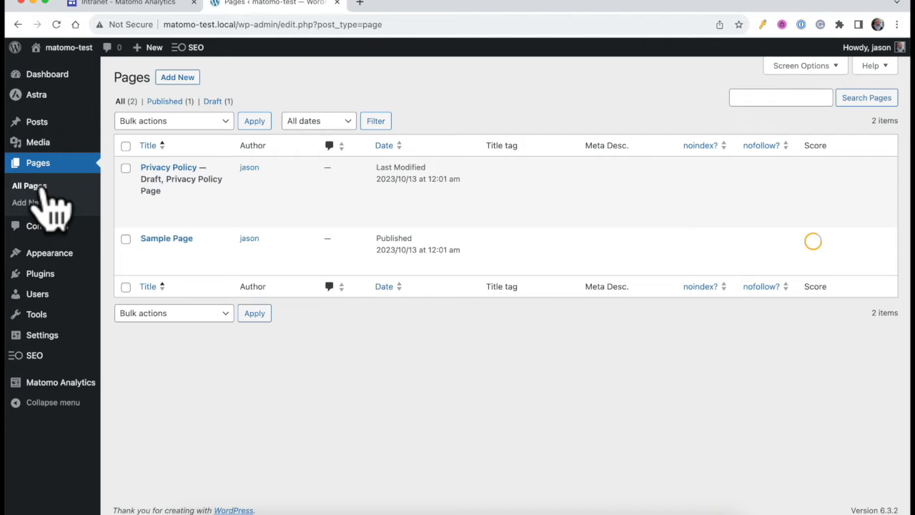
pyautogui.moveTo(276, 221)
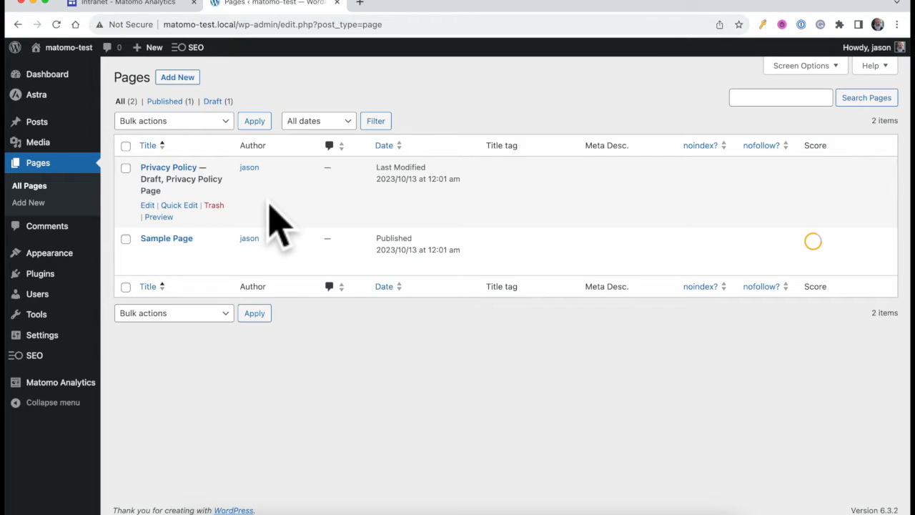
pyautogui.click(184, 171)
pyautogui.scroll(-3, 292, 184)
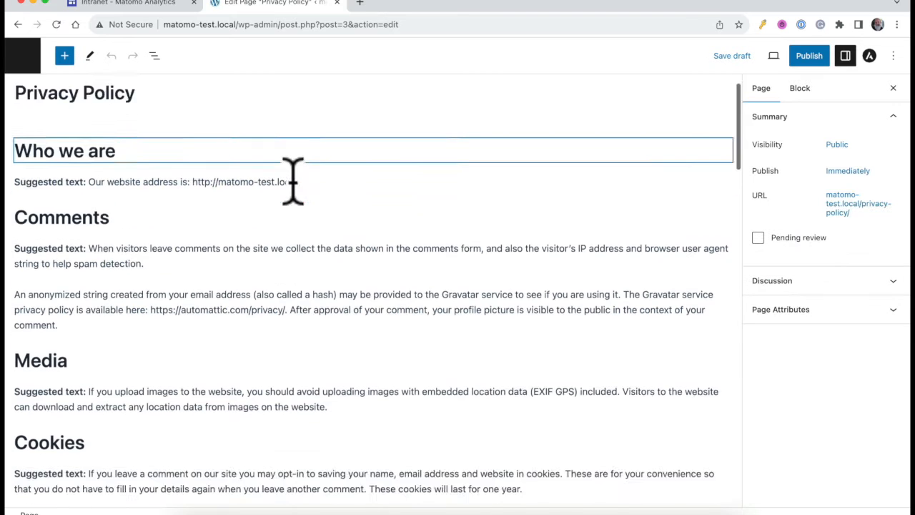
pyautogui.scroll(-10, 293, 184)
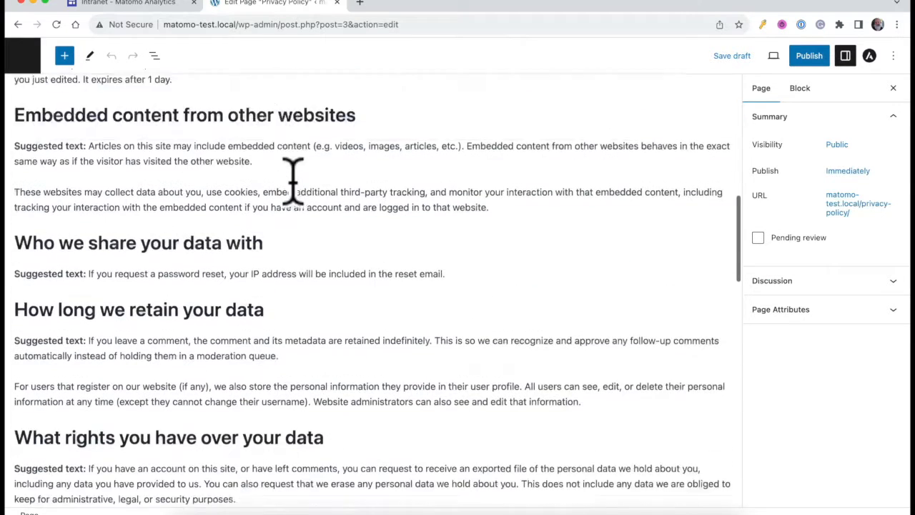
pyautogui.scroll(-2, 293, 184)
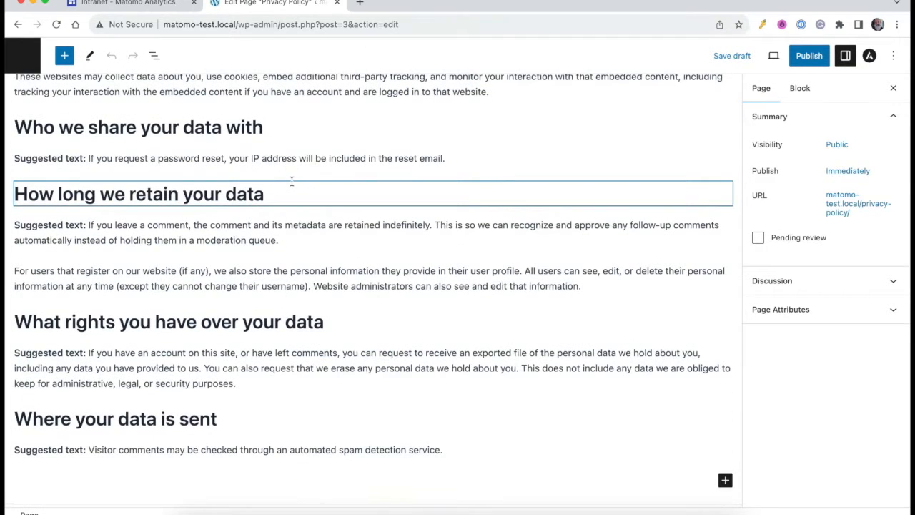
pyautogui.scroll(-1, 291, 182)
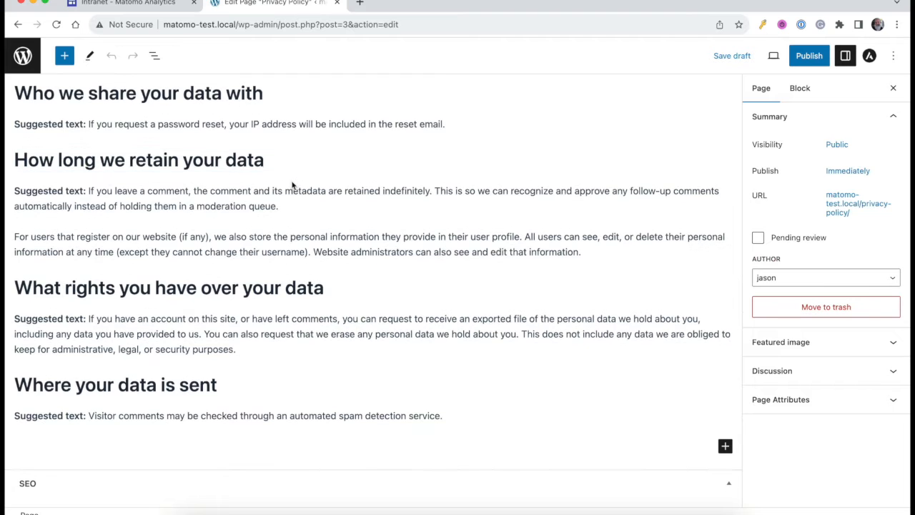
pyautogui.scroll(2, 292, 182)
pyautogui.scroll(-4, 292, 184)
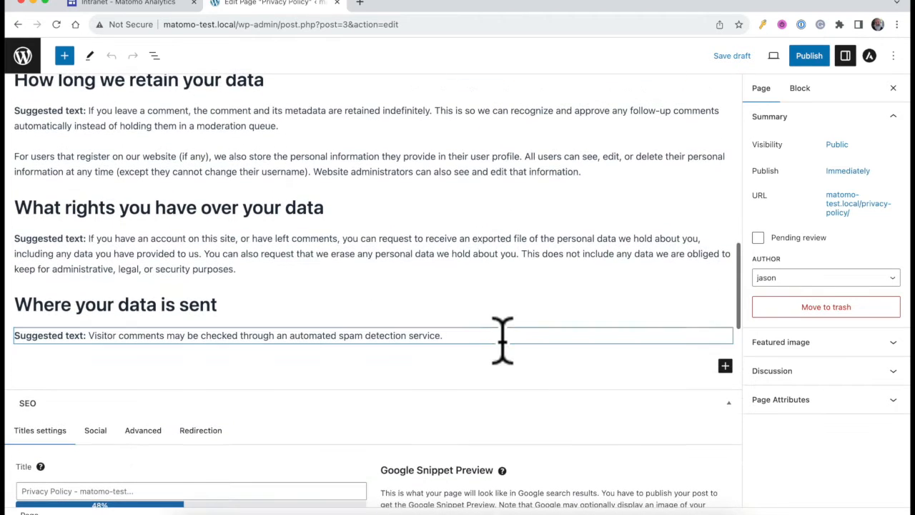
pyautogui.click(501, 338)
pyautogui.press('Return')
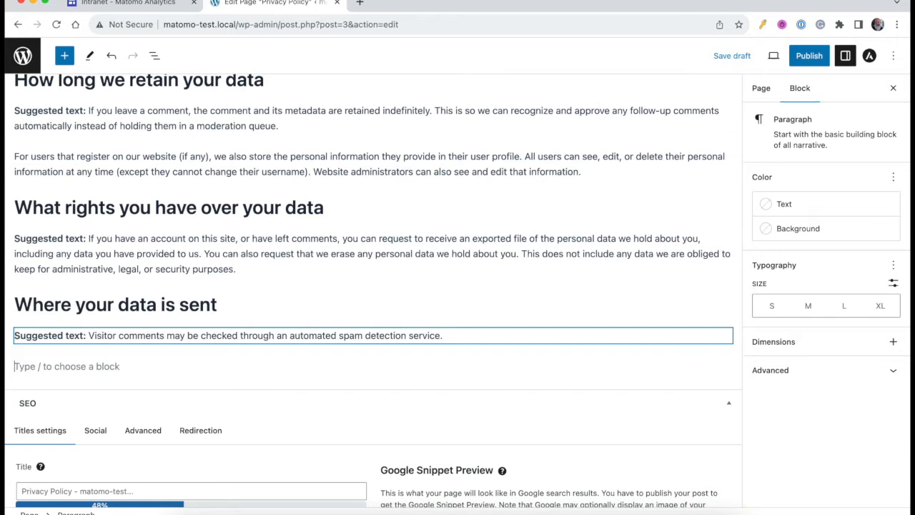
pyautogui.press('super+v')
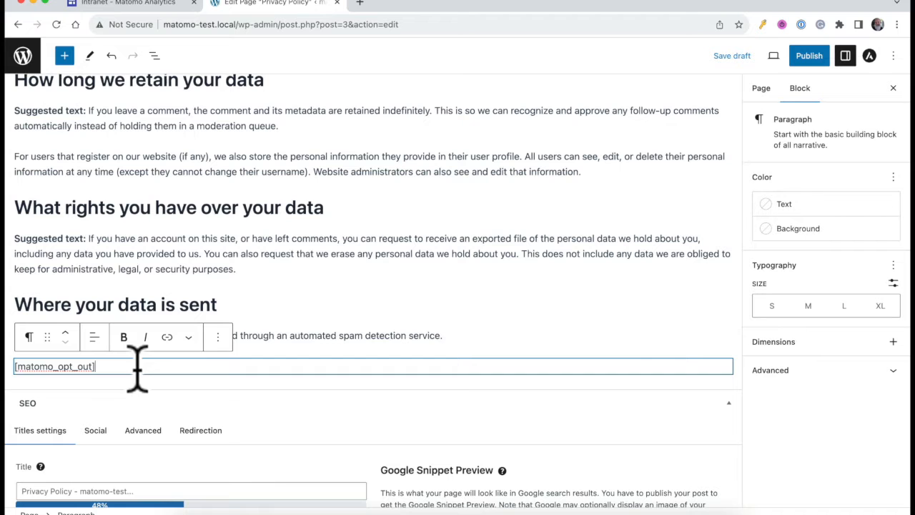
# Publish the Privacy Policy page and check the opt-out section at the end of the live page.
pyautogui.click(809, 57)
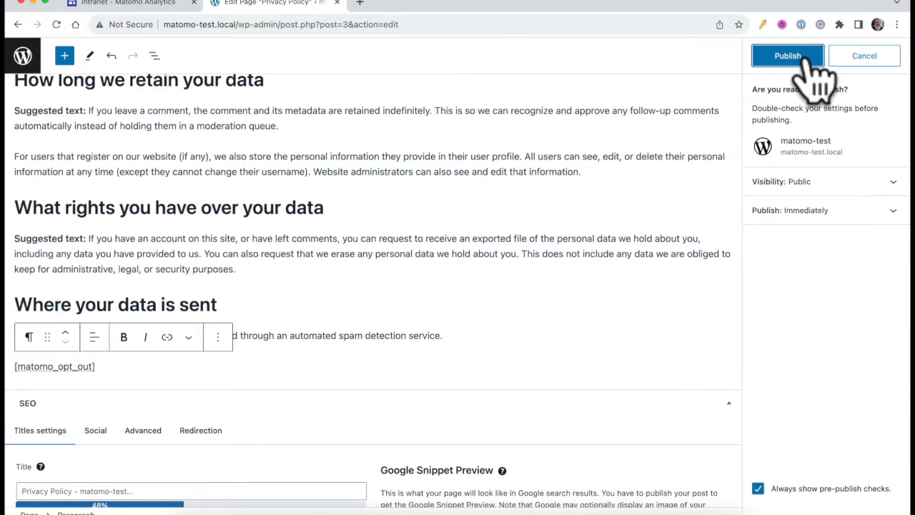
pyautogui.click(807, 58)
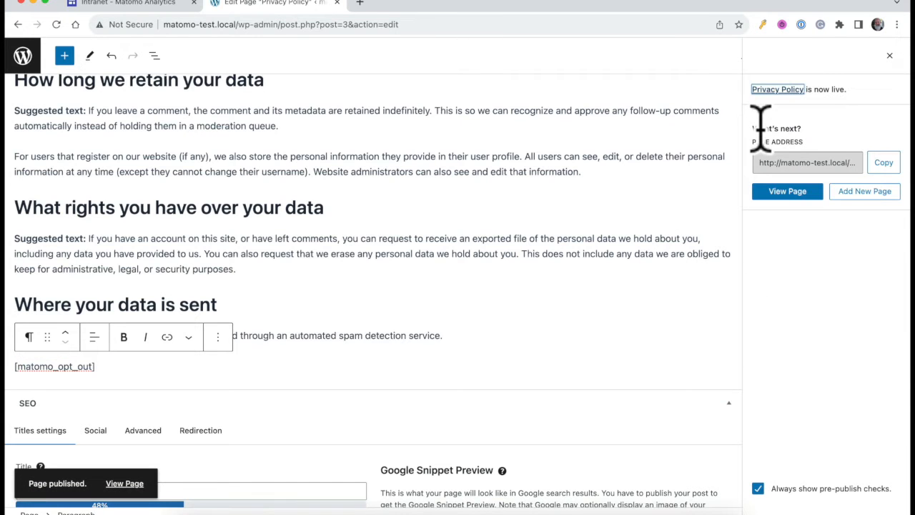
pyautogui.click(781, 193)
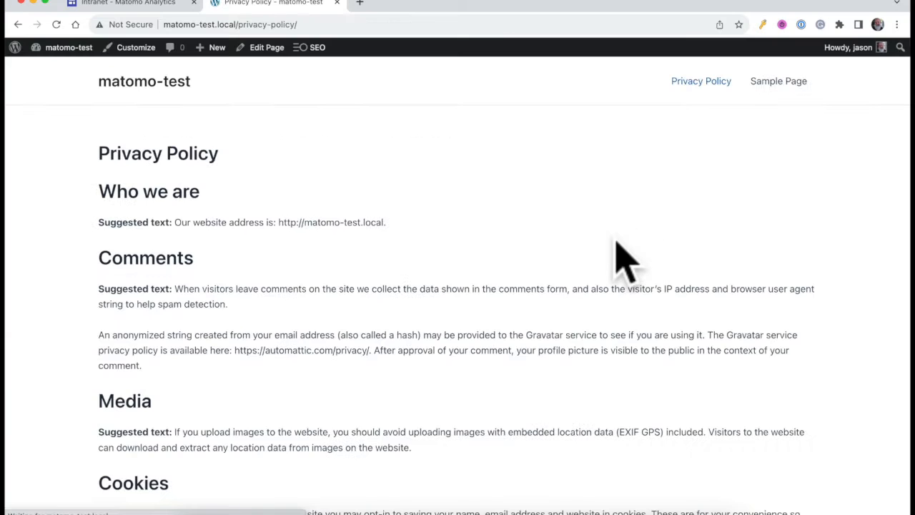
pyautogui.scroll(-15, 594, 241)
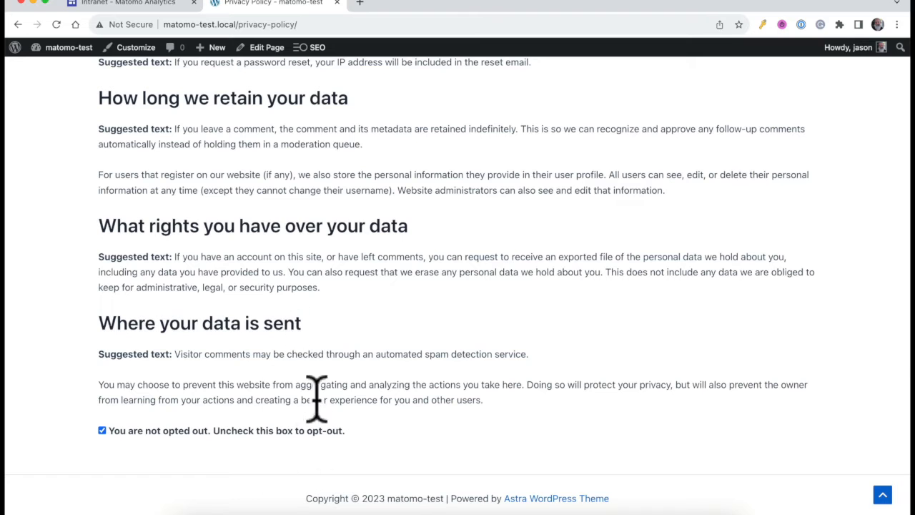
pyautogui.scroll(20, 315, 415)
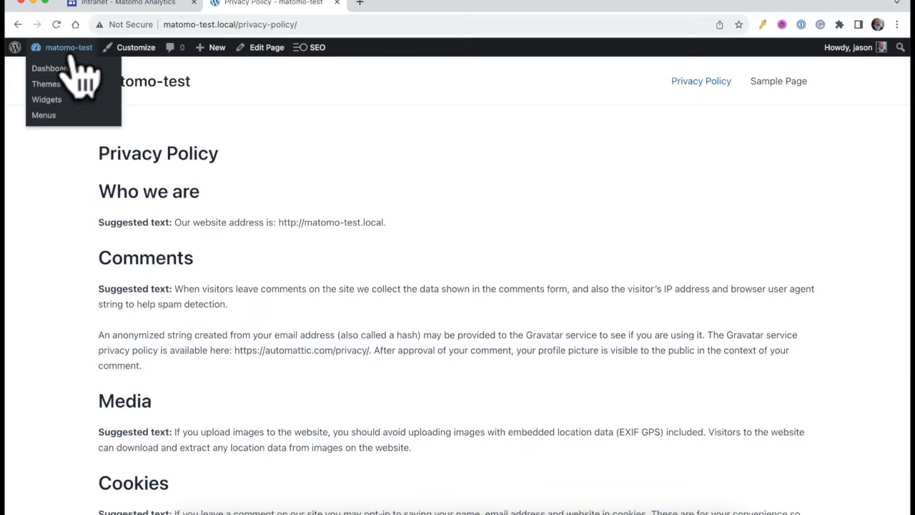
# Permanently dismiss Matomo's Get Started page and open the Matomo tracking settings.
pyautogui.click(72, 67)
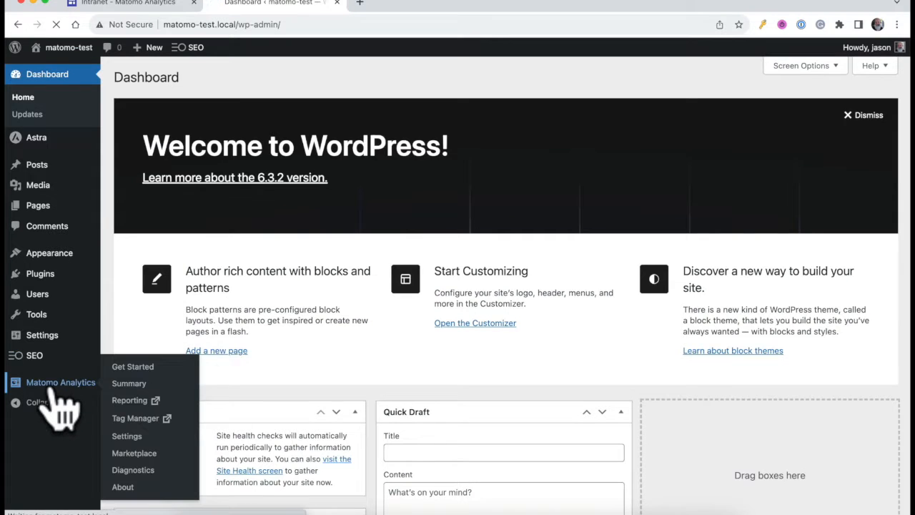
pyautogui.click(53, 392)
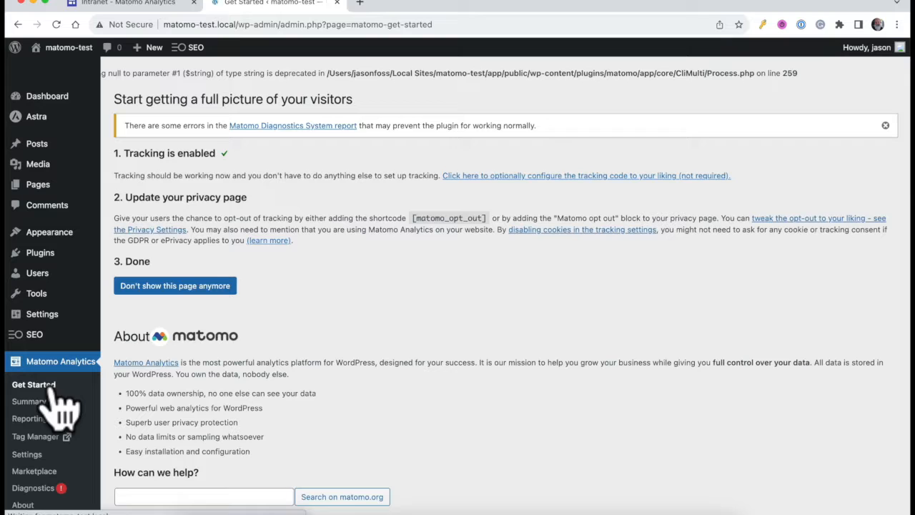
pyautogui.click(213, 286)
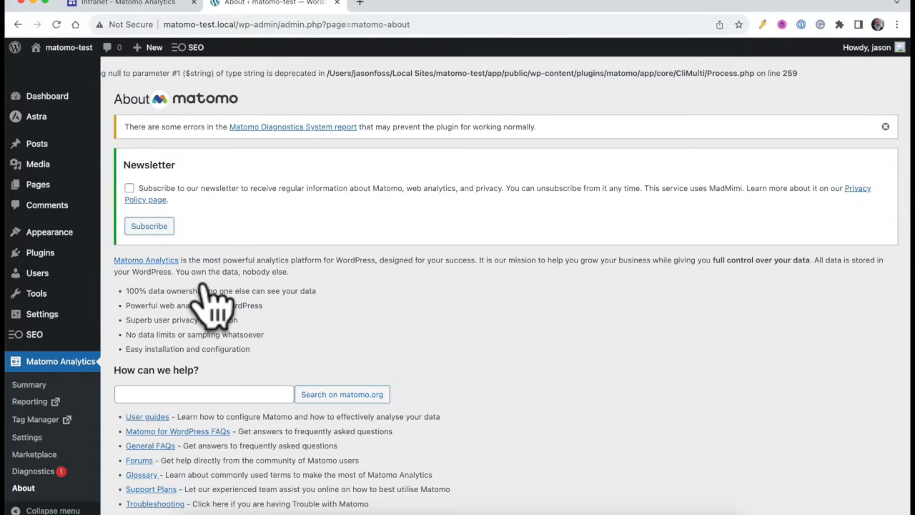
pyautogui.scroll(-3, 527, 303)
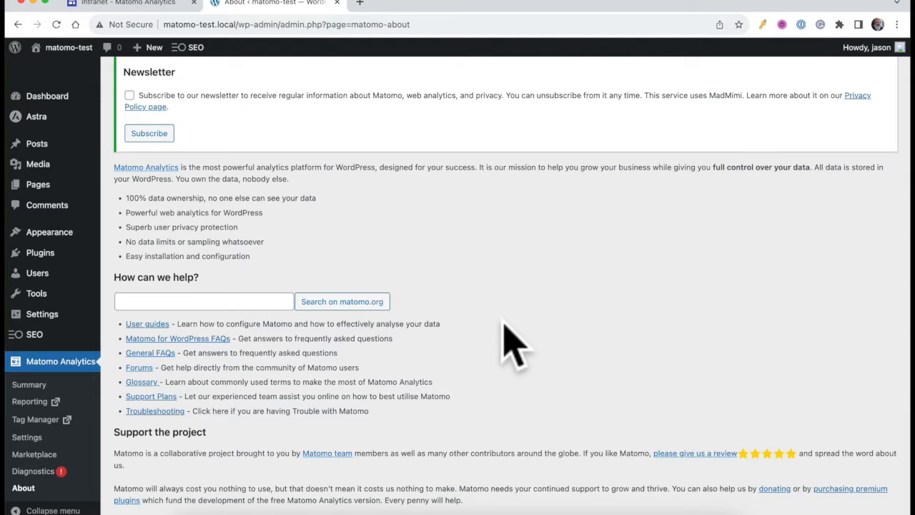
pyautogui.click(27, 437)
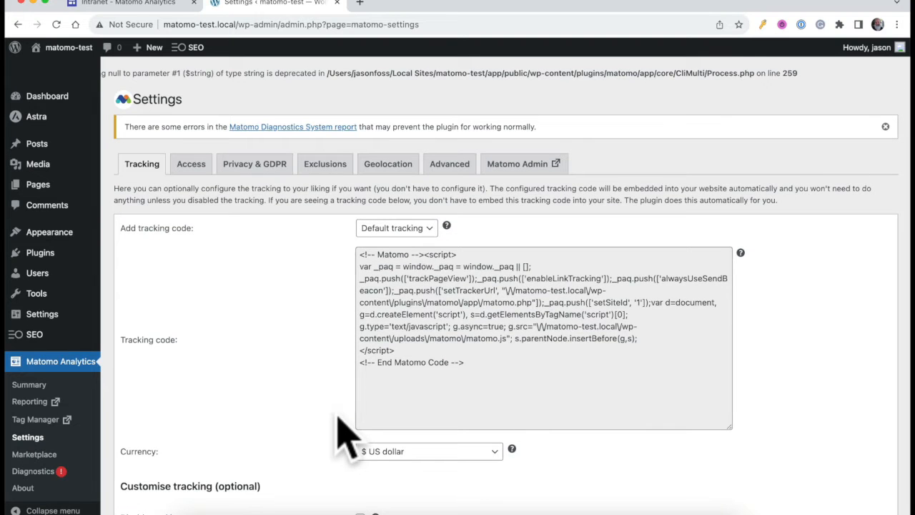
# Switch the tracking code option to Disabled and back to Default tracking.
pyautogui.click(410, 229)
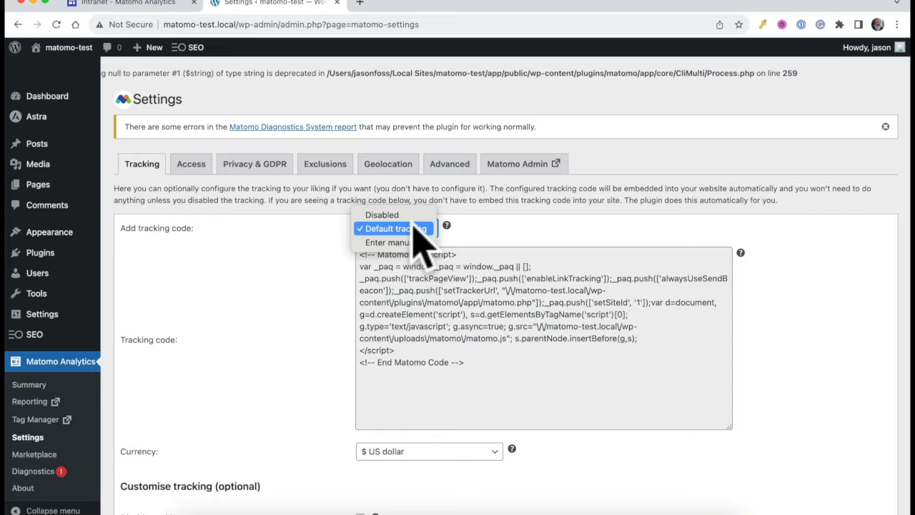
pyautogui.click(406, 214)
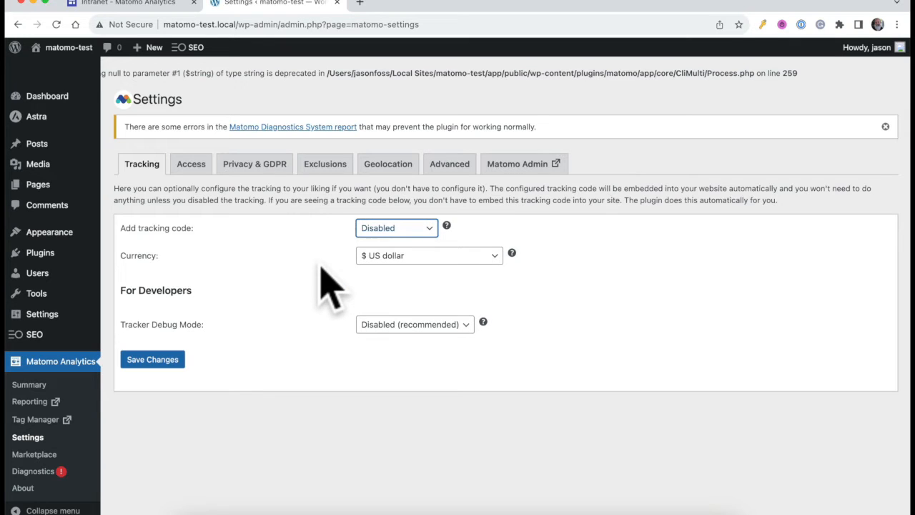
pyautogui.click(422, 229)
pyautogui.click(419, 243)
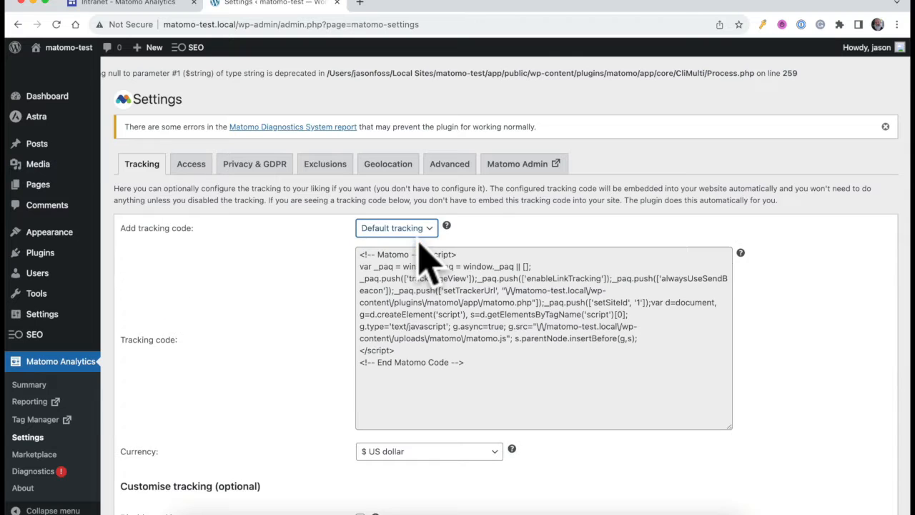
# Set the Matomo currency to Australian dollar, enable search tracking, and save the tracking settings.
pyautogui.scroll(-3, 337, 329)
pyautogui.click(400, 325)
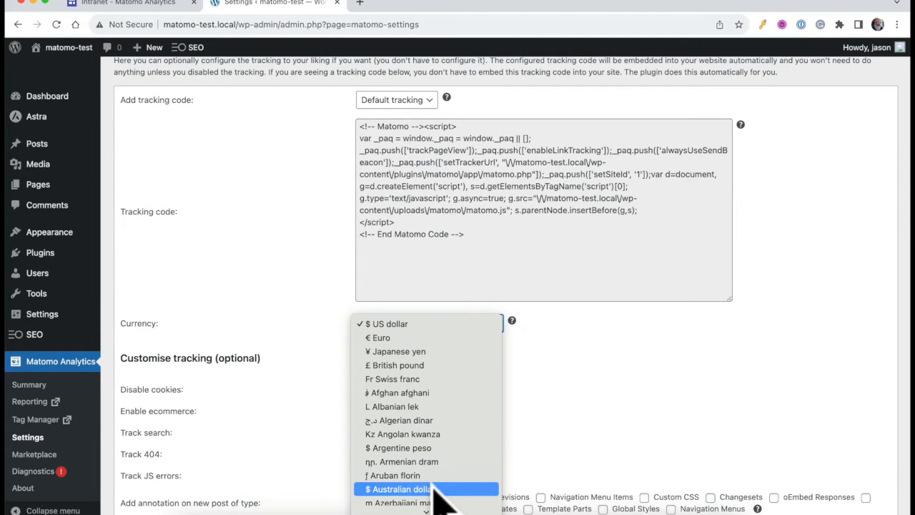
pyautogui.click(407, 489)
pyautogui.scroll(-3, 537, 401)
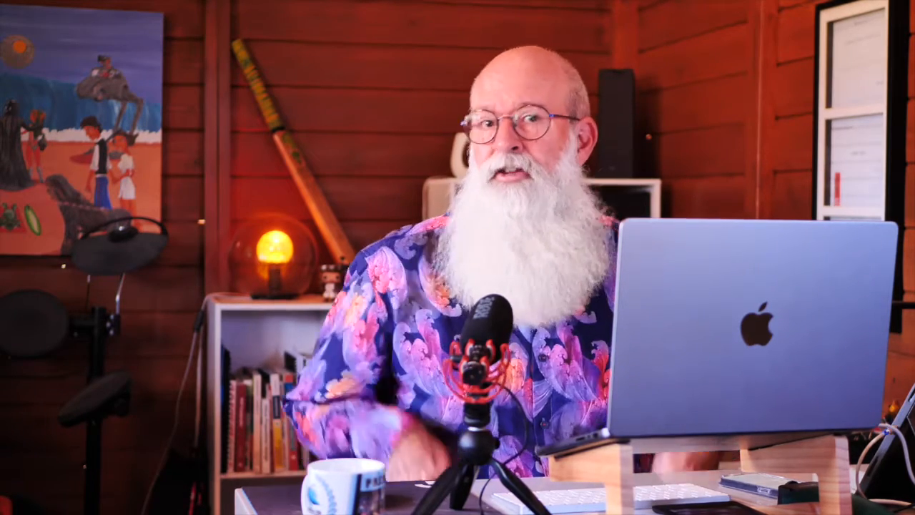
pyautogui.click(361, 315)
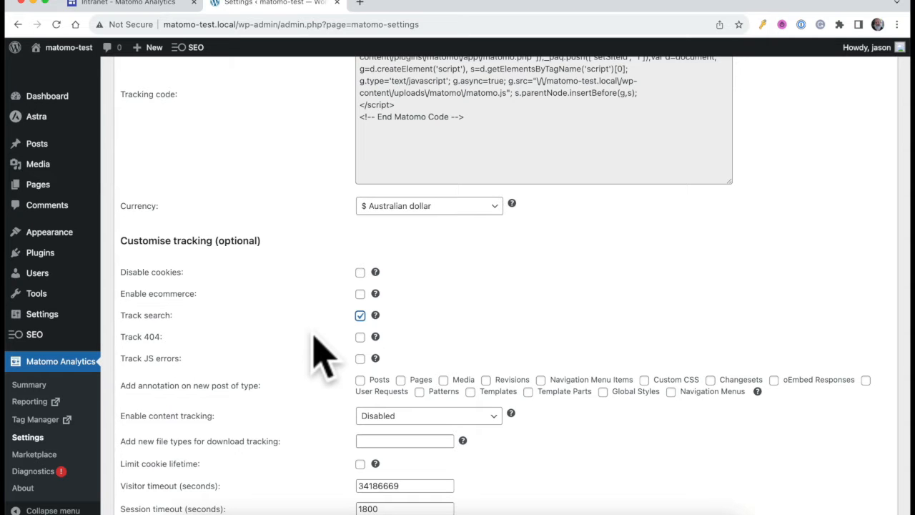
pyautogui.scroll(-10, 314, 335)
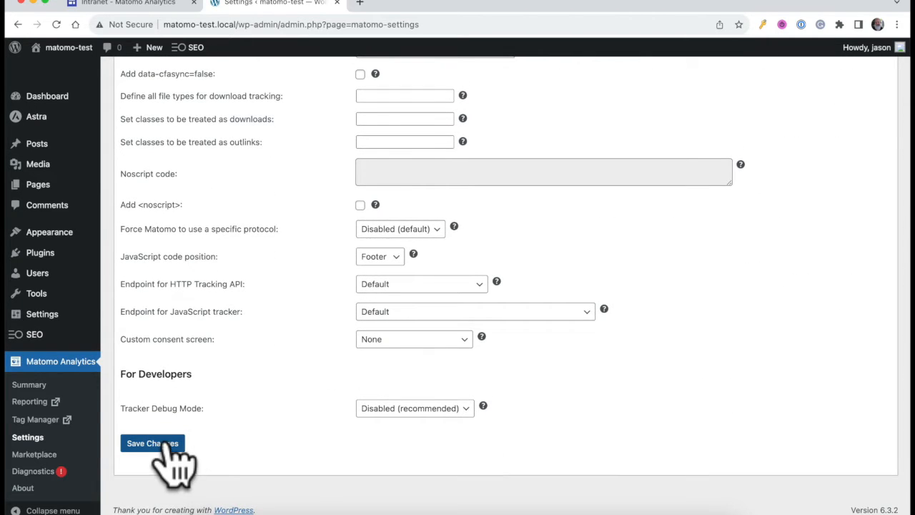
pyautogui.click(174, 443)
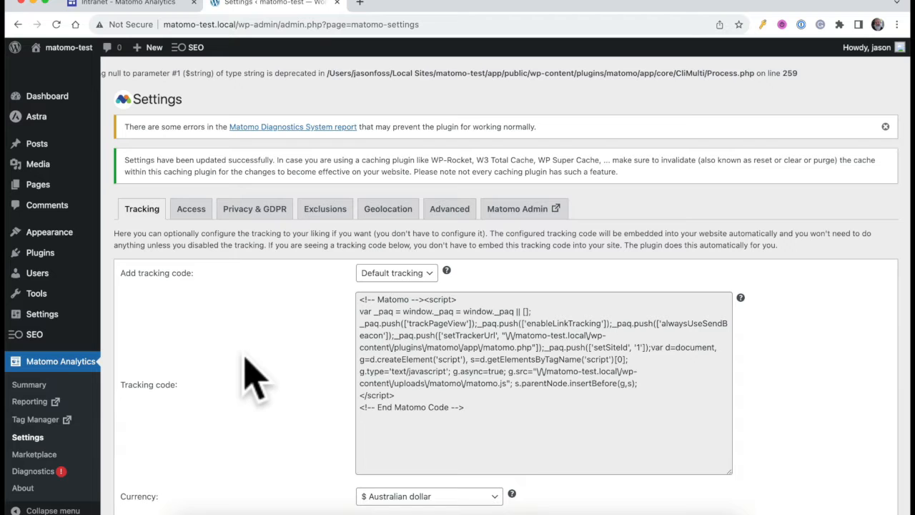
# Open Matomo Admin's Anonymize data privacy page and go to the section for regularly deleting old raw data.
pyautogui.click(513, 216)
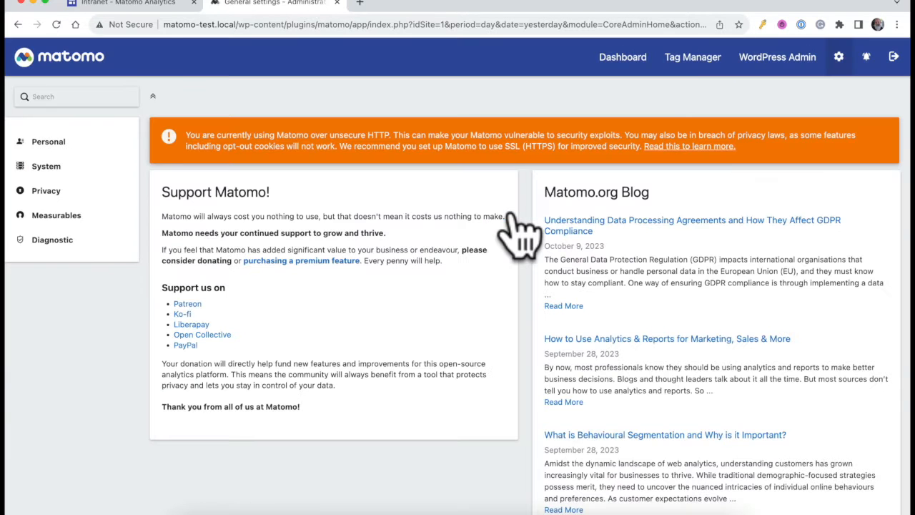
pyautogui.click(40, 192)
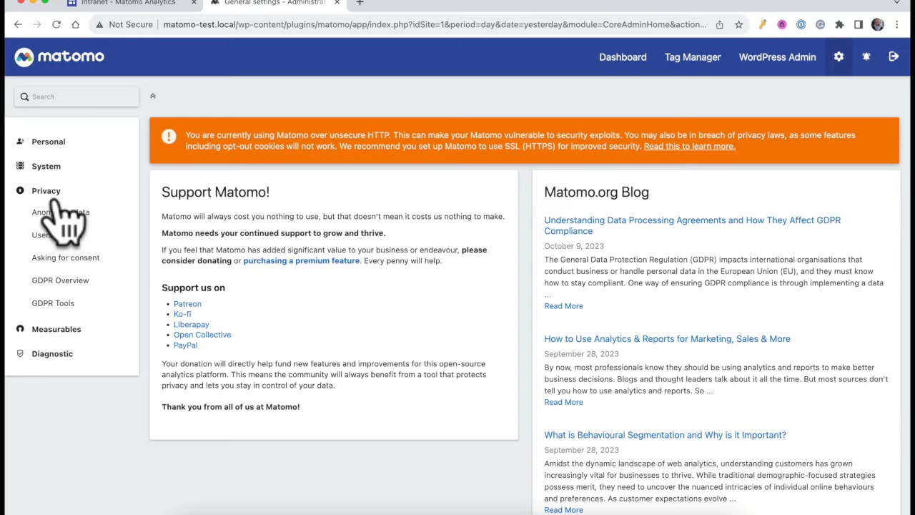
pyautogui.click(62, 213)
pyautogui.scroll(-10, 429, 277)
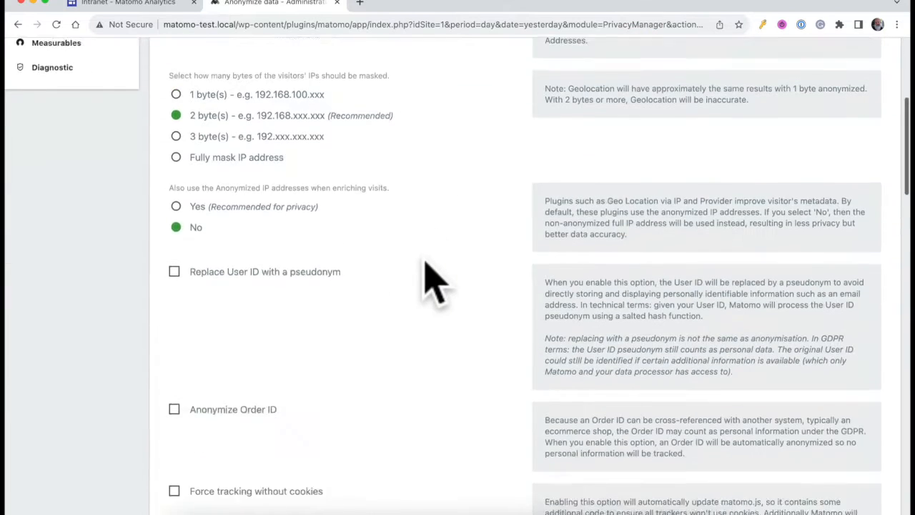
pyautogui.scroll(-12, 429, 278)
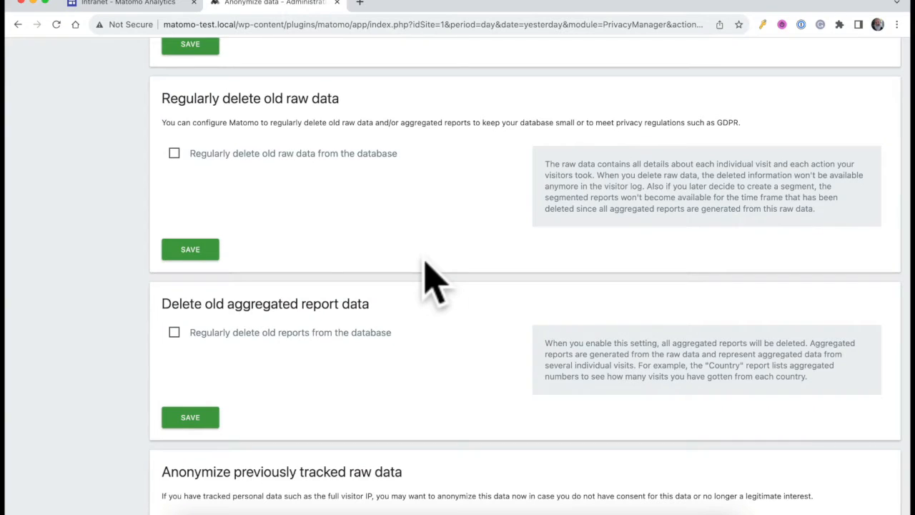
# Enable regular deletion of old raw data from the database and save it, confirming with the current account password.
pyautogui.click(174, 153)
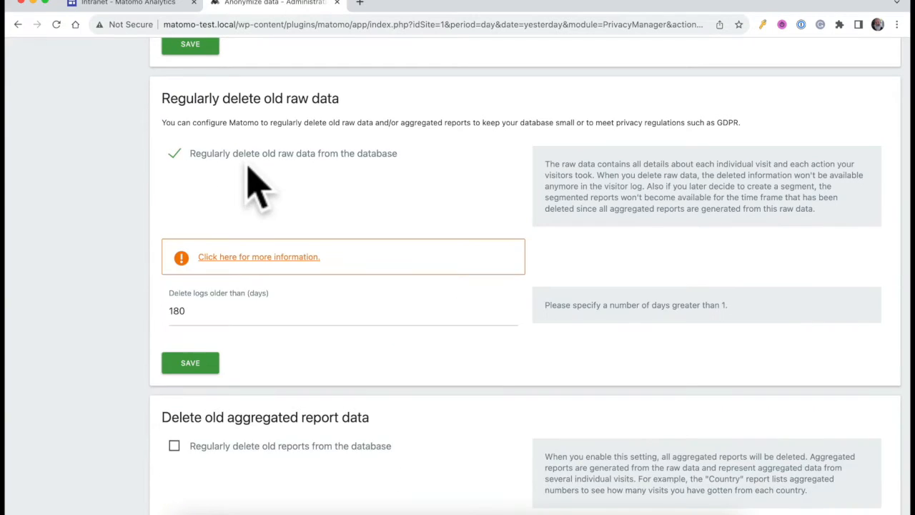
pyautogui.click(190, 362)
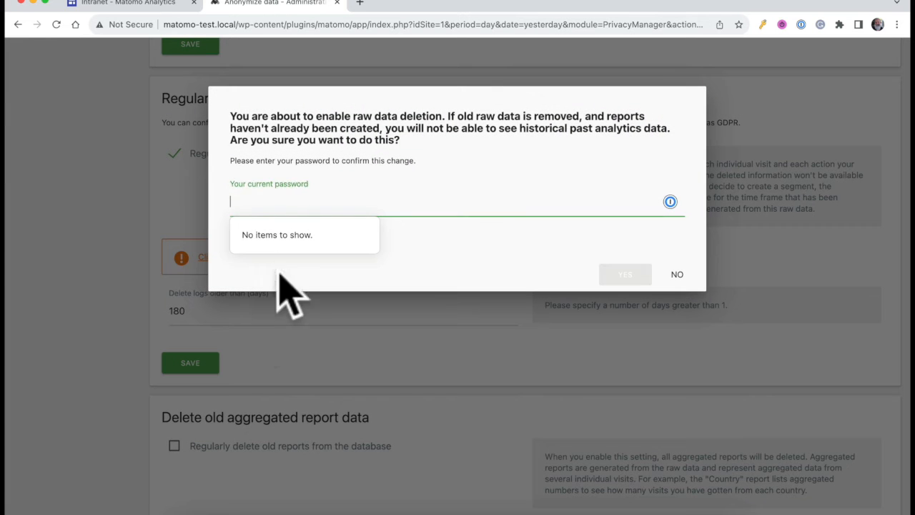
pyautogui.write('•••••')
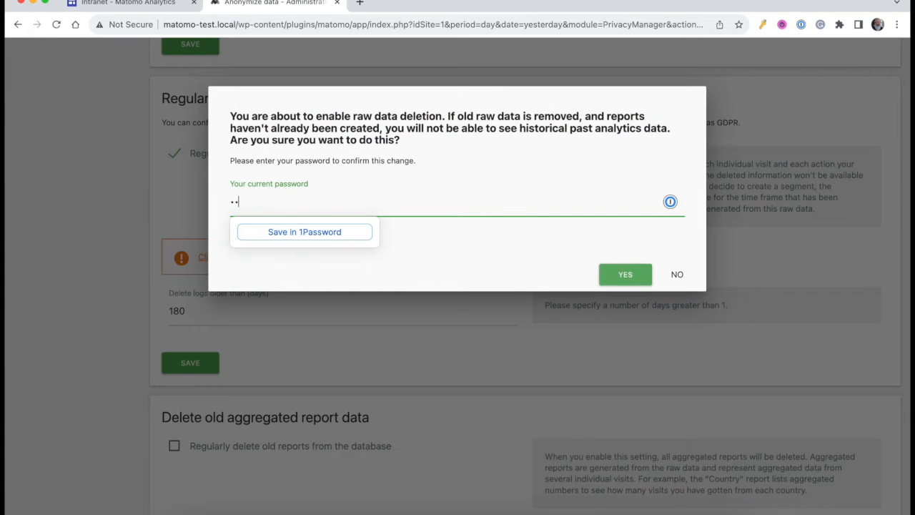
pyautogui.press('Return')
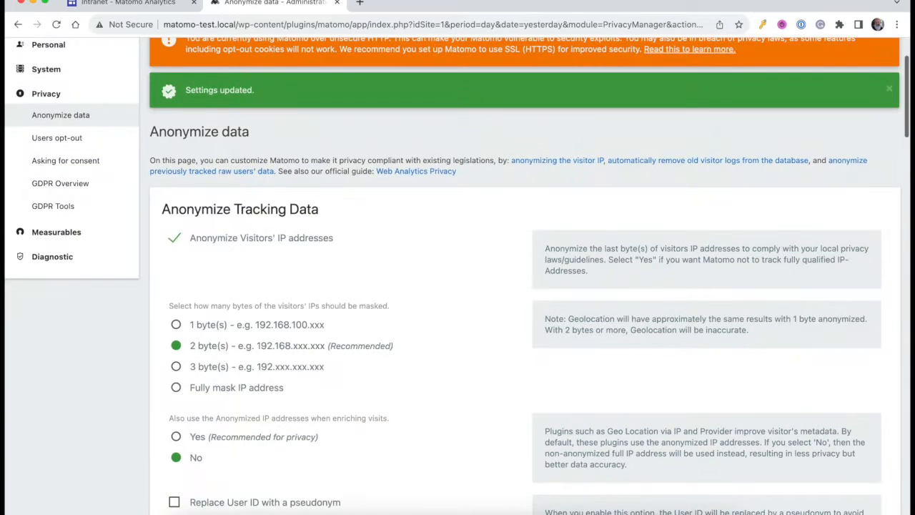
# Enable regular deletion of old reports from the database and try to save it with the current account password.
pyautogui.scroll(-20, 286, 257)
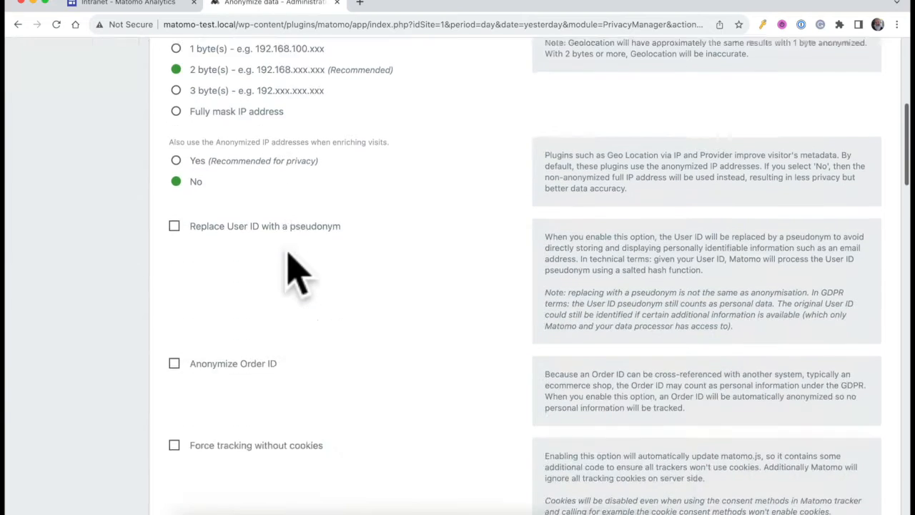
pyautogui.scroll(-1, 297, 270)
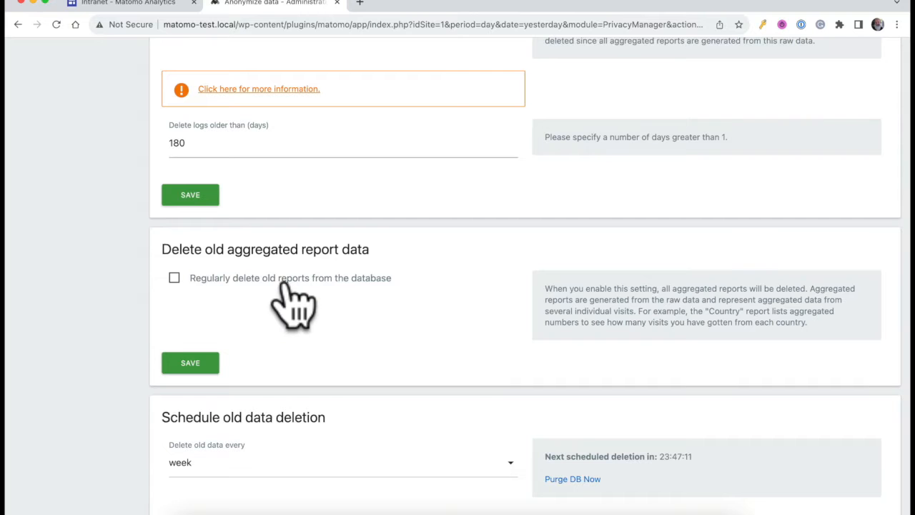
pyautogui.click(286, 282)
pyautogui.scroll(-10, 364, 286)
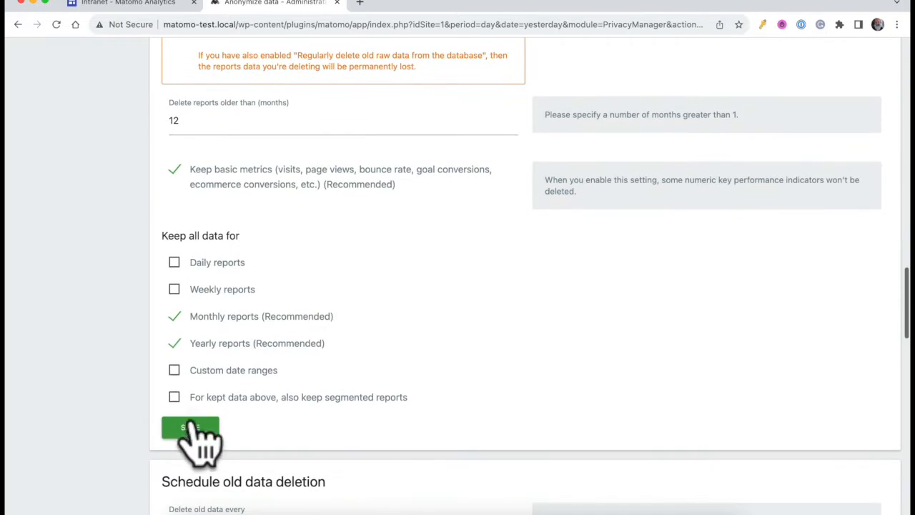
pyautogui.click(191, 427)
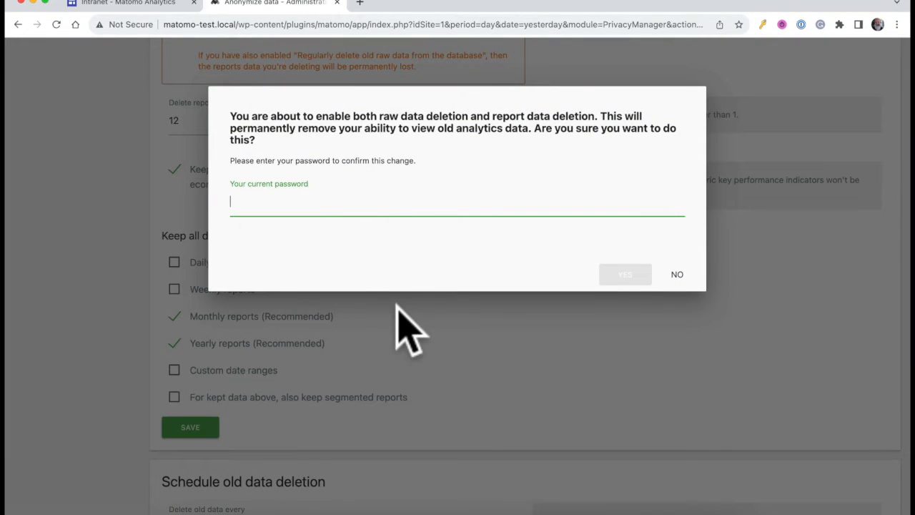
pyautogui.write('••••••')
pyautogui.press('Return')
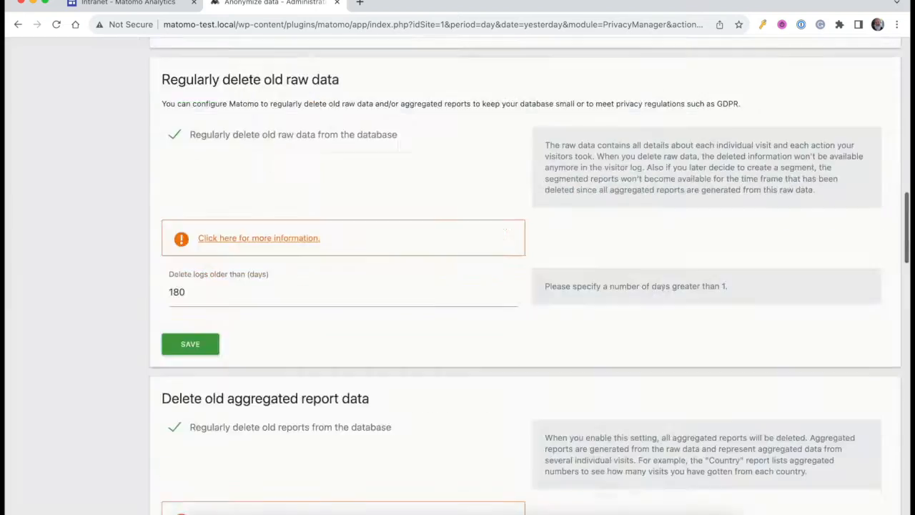
# Save the aggregated report deletion settings again, re-entering the current account password to confirm.
pyautogui.scroll(-20, 393, 329)
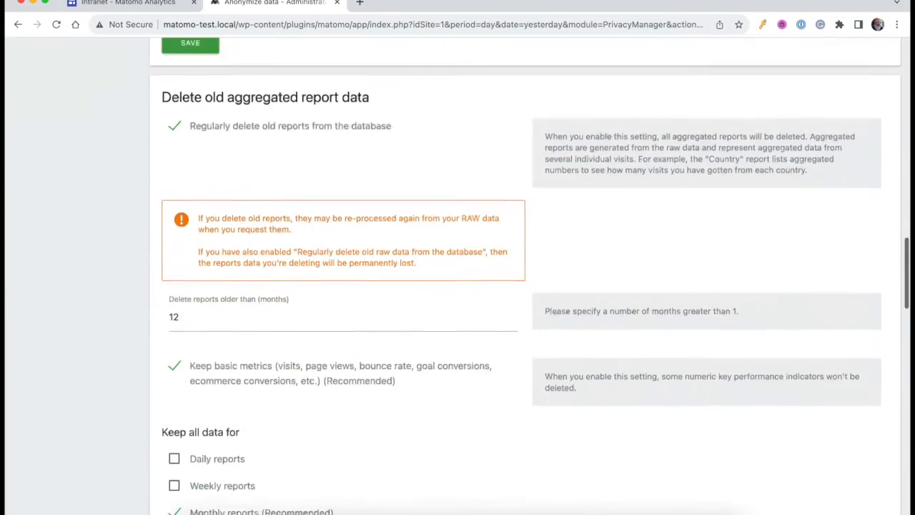
pyautogui.click(190, 456)
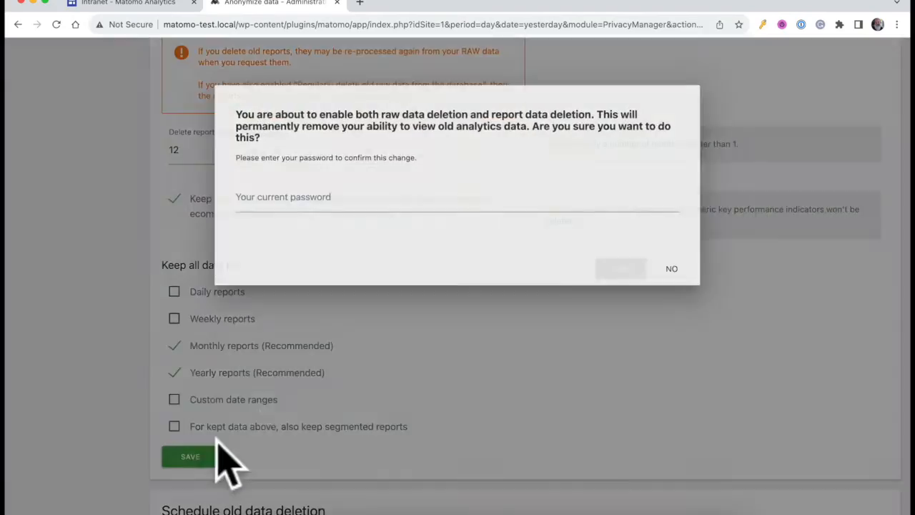
pyautogui.write('•••')
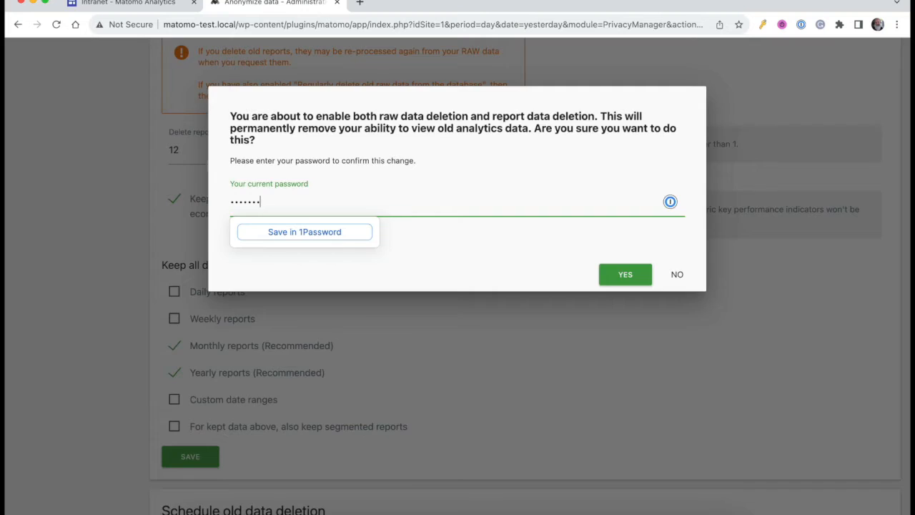
pyautogui.write('••••')
pyautogui.press('Return')
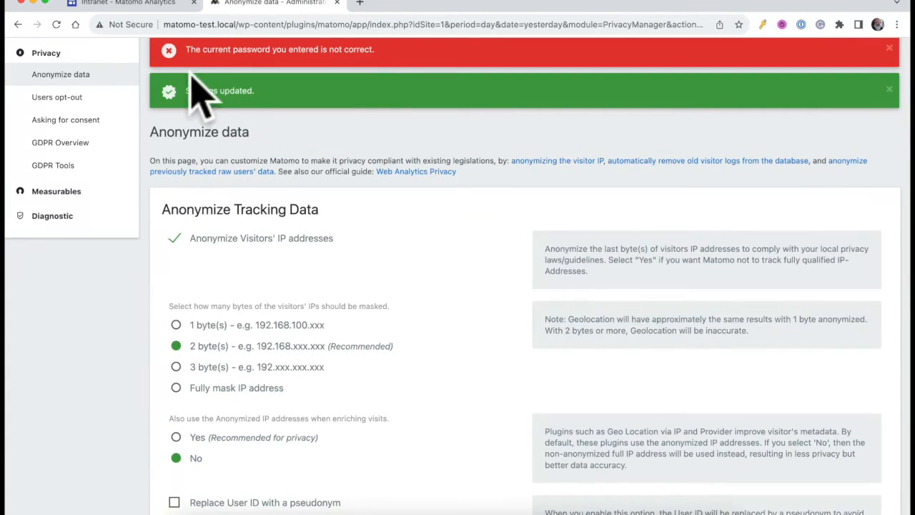
# Review the retention settings for old raw data and aggregated reports on the Anonymize data page.
pyautogui.scroll(-15, 405, 200)
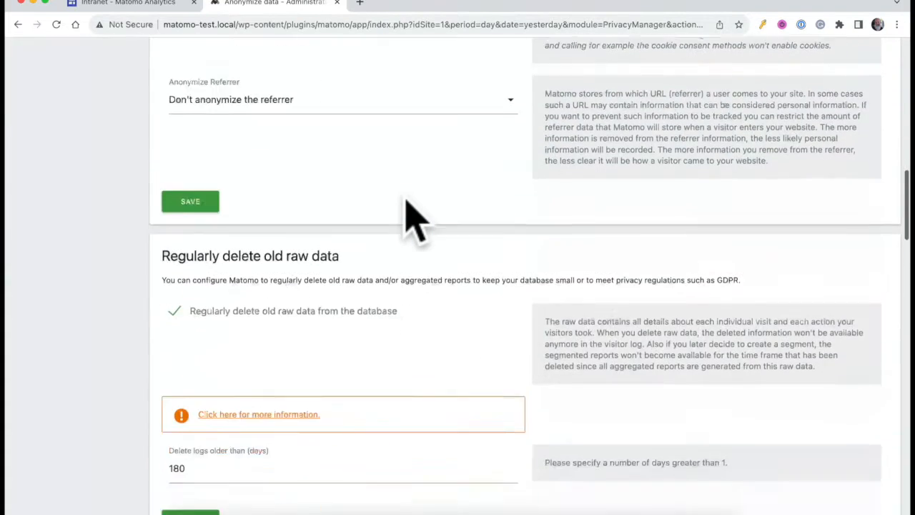
pyautogui.scroll(-4, 406, 200)
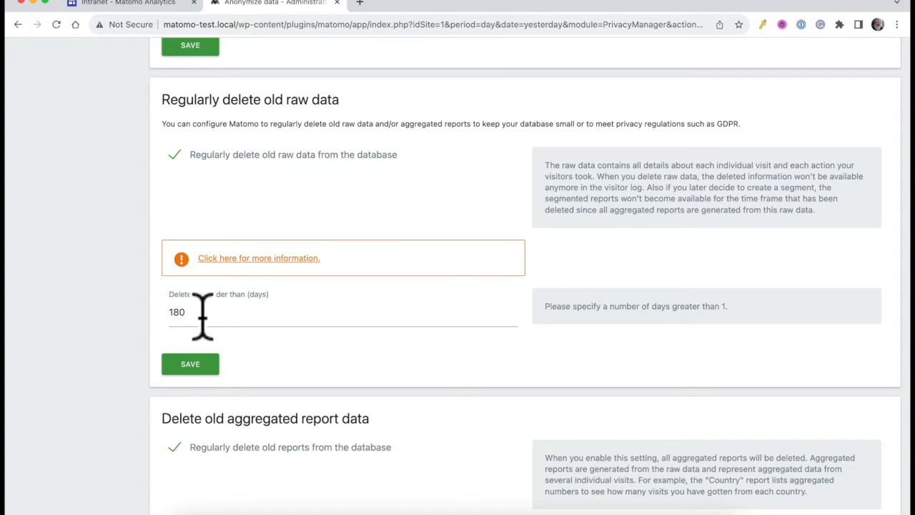
pyautogui.scroll(-5, 202, 315)
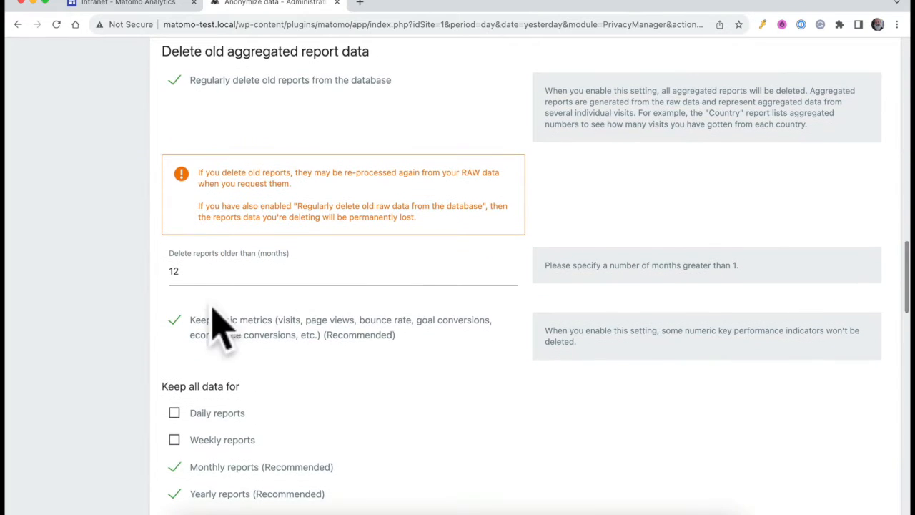
pyautogui.scroll(-2, 311, 336)
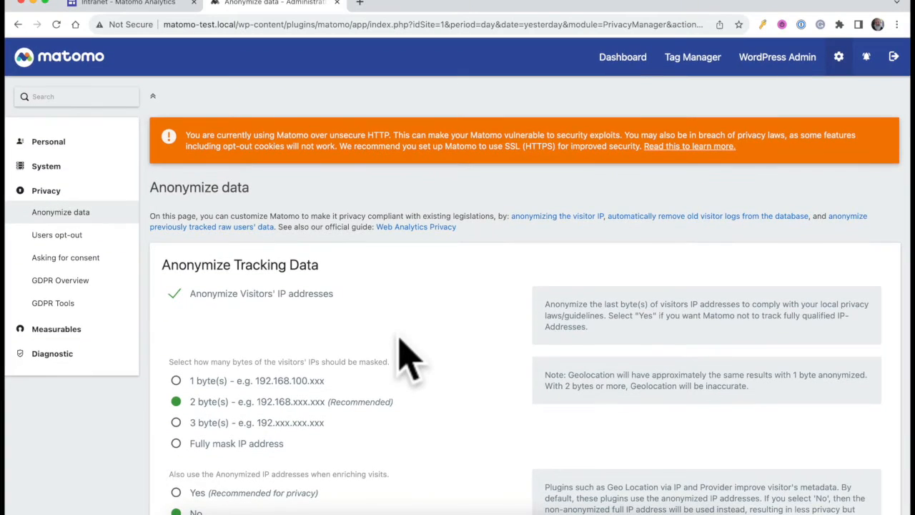
# In Matomo's Personal settings, set the default report date to Last 30 days (including today) and save.
pyautogui.click(36, 140)
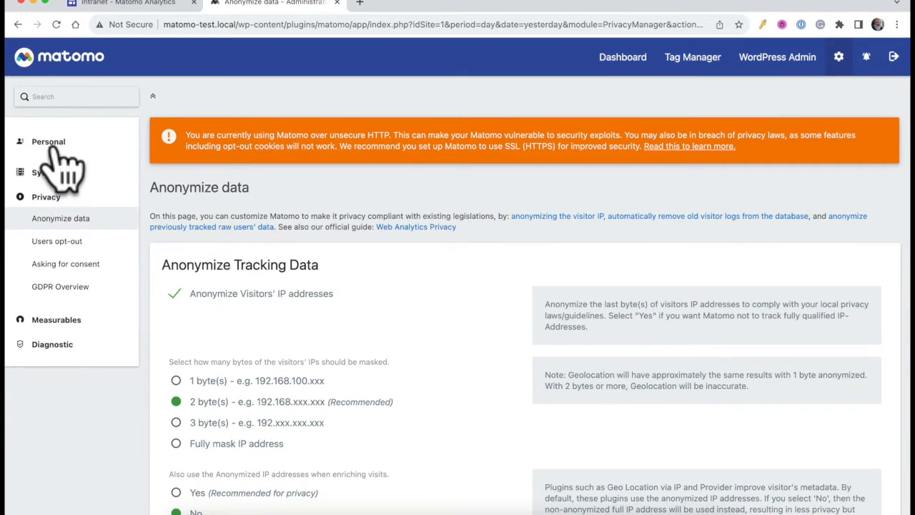
pyautogui.click(55, 163)
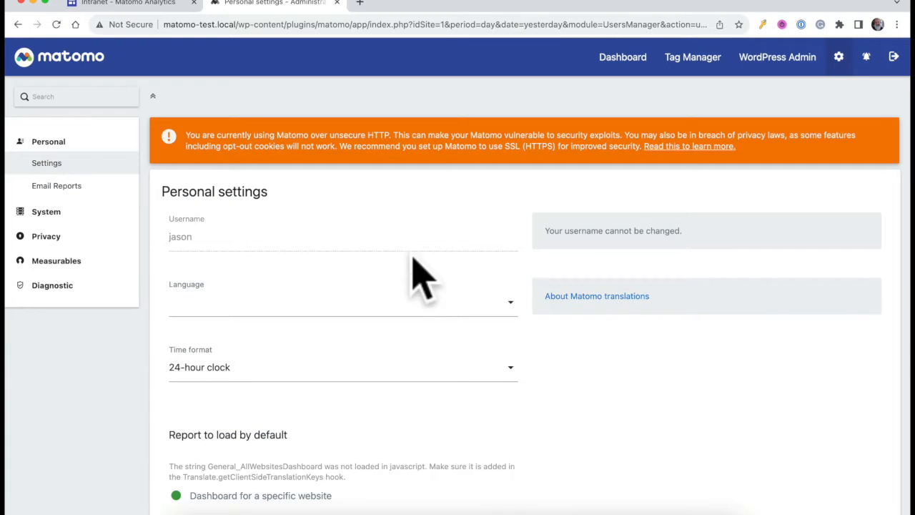
pyautogui.scroll(-3, 476, 293)
pyautogui.scroll(-5, 475, 293)
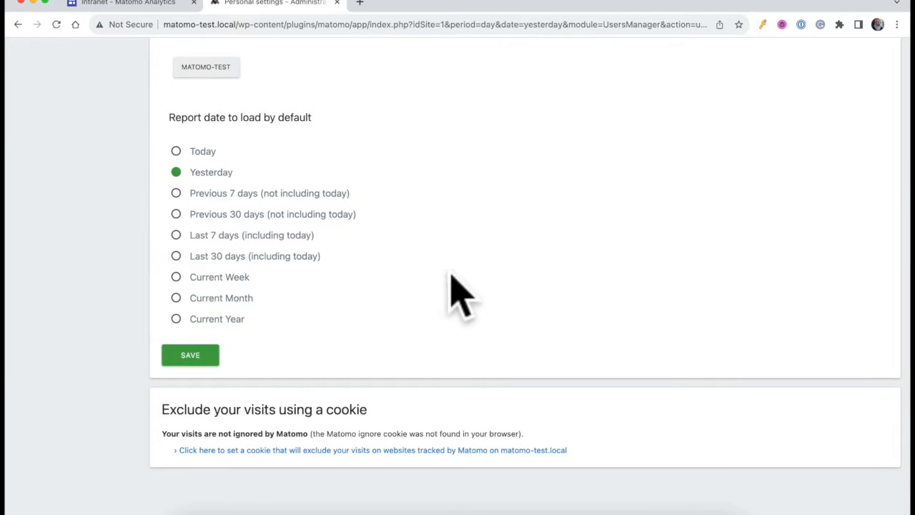
pyautogui.click(288, 256)
pyautogui.click(192, 358)
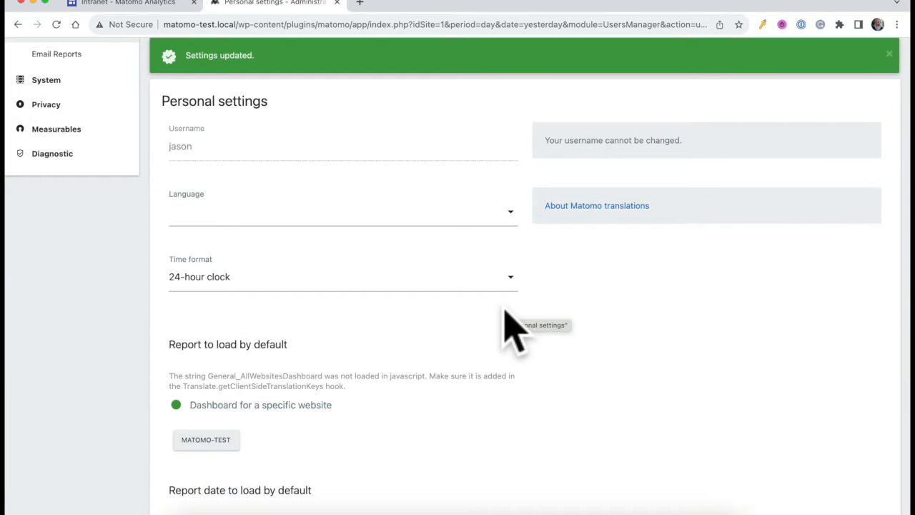
# Return to the WordPress admin dashboard and dismiss its welcome panel.
pyautogui.scroll(5, 504, 333)
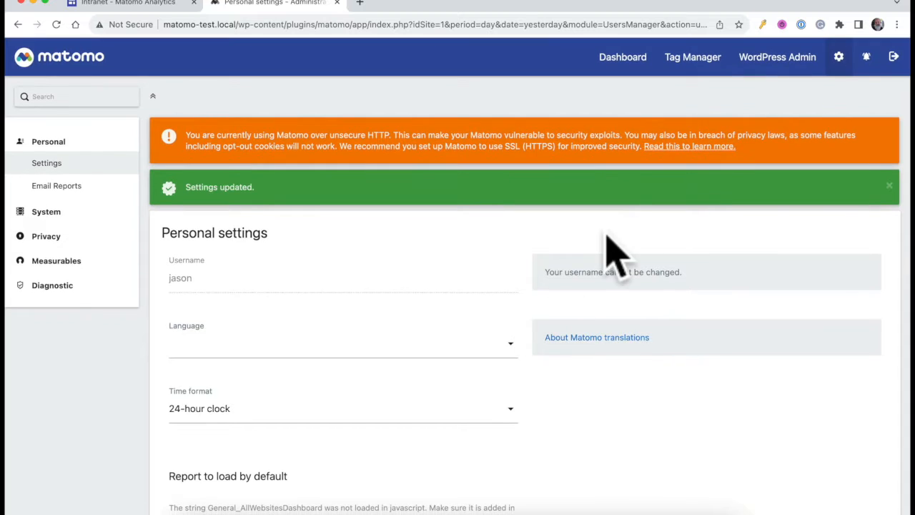
pyautogui.click(787, 60)
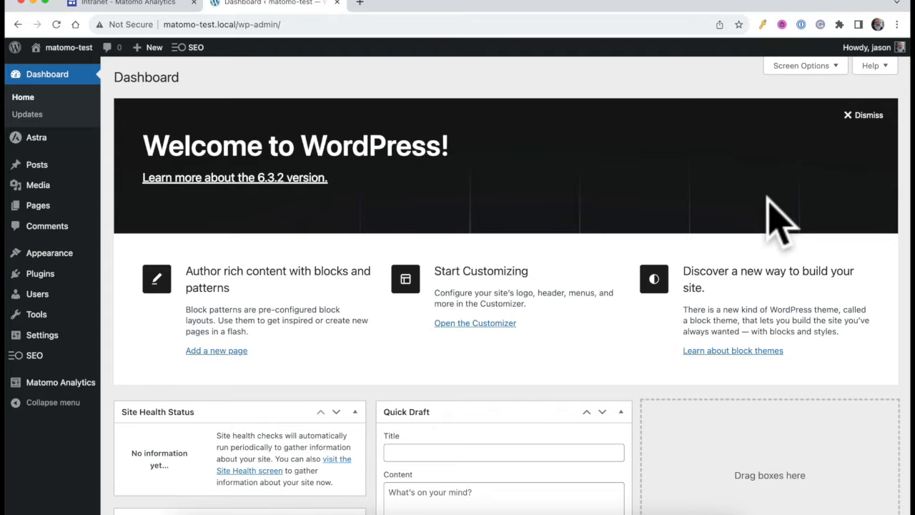
pyautogui.click(866, 114)
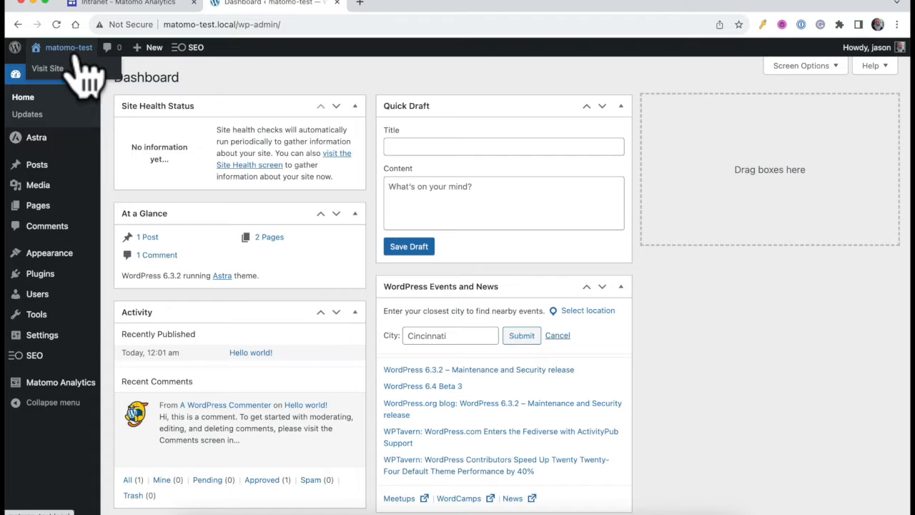
# Visit the live site and open the Hello world! post, Privacy Policy and Sample Page to generate test page views.
pyautogui.click(78, 66)
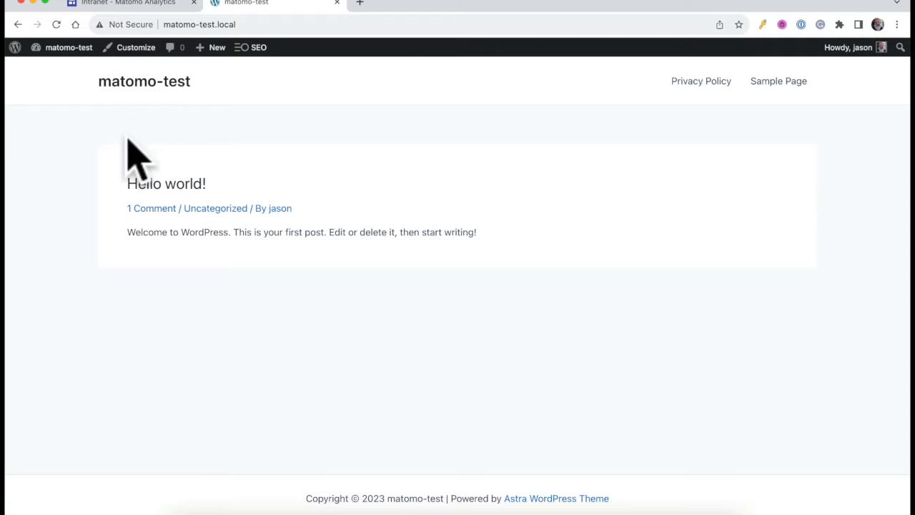
pyautogui.click(167, 184)
pyautogui.click(683, 82)
pyautogui.click(778, 84)
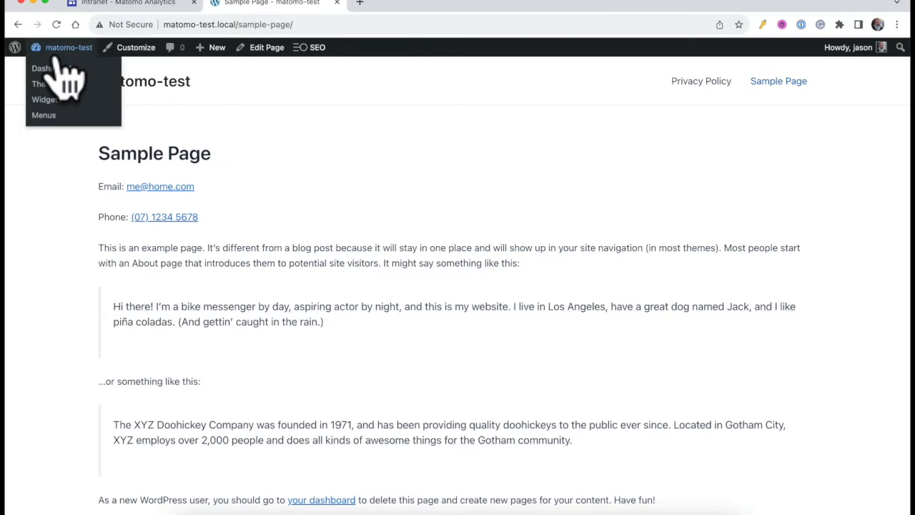
# Go back to the WordPress dashboard and view the Matomo Analytics summary.
pyautogui.click(60, 64)
pyautogui.moveTo(85, 384)
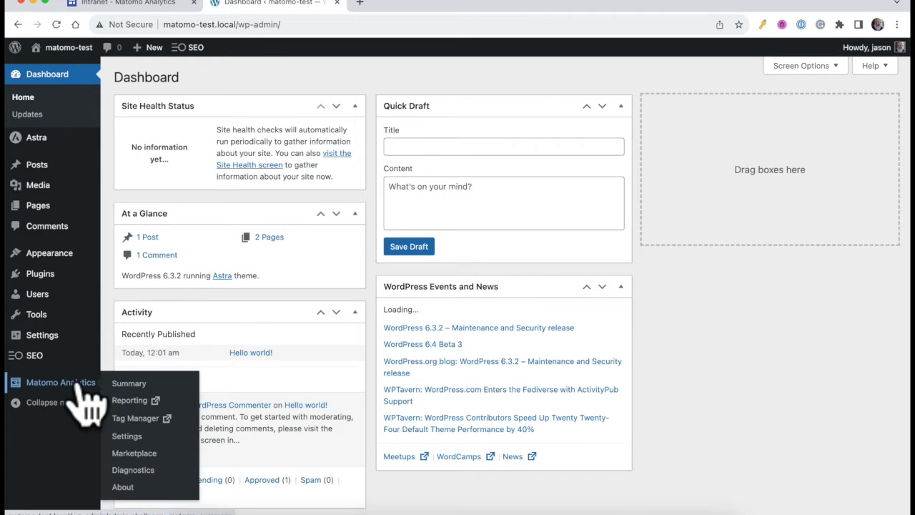
pyautogui.click(128, 383)
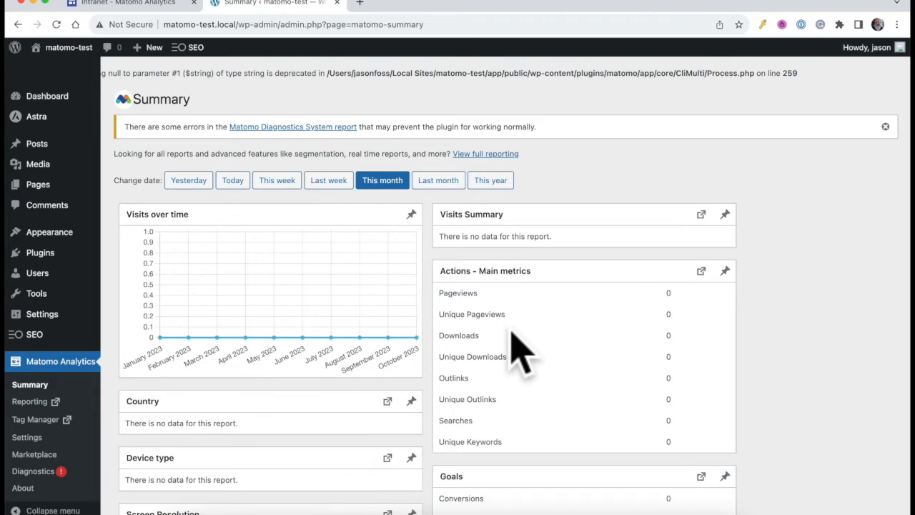
# Open Matomo's full reporting and check the test visit in the Visitors Real-time report.
pyautogui.click(29, 402)
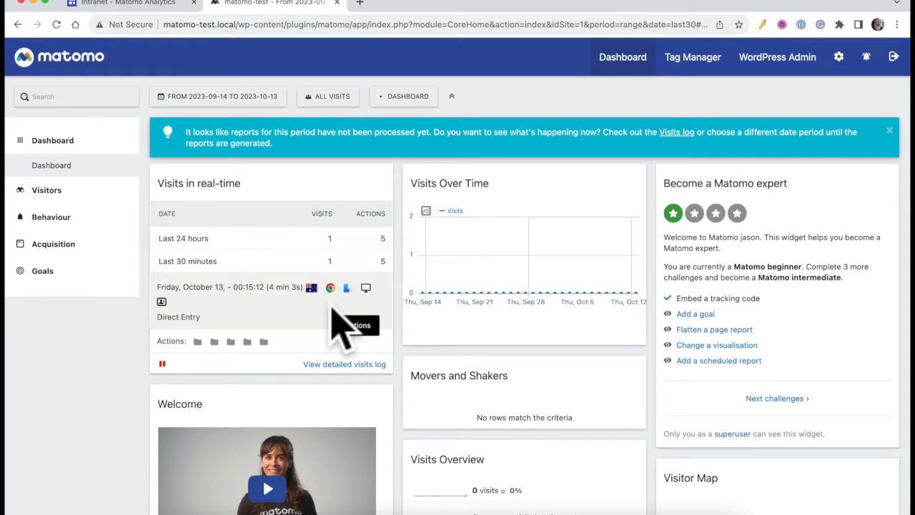
pyautogui.click(43, 191)
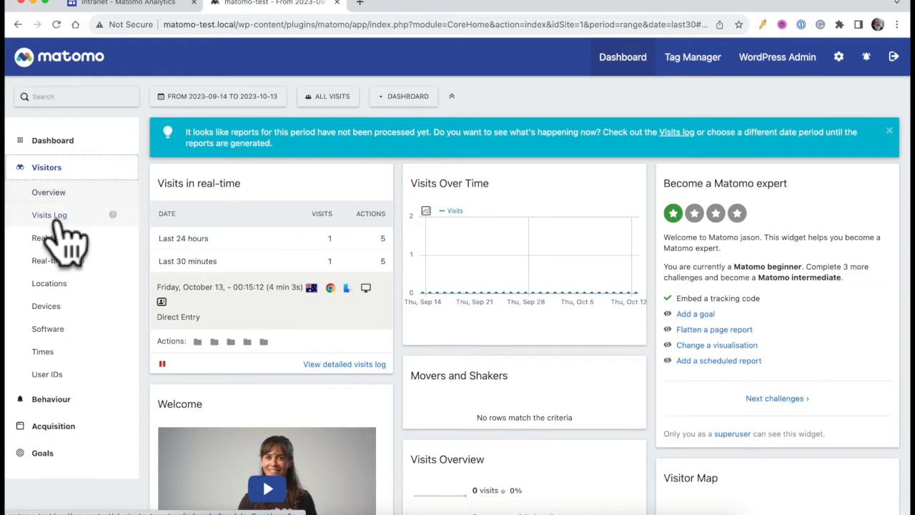
pyautogui.click(51, 238)
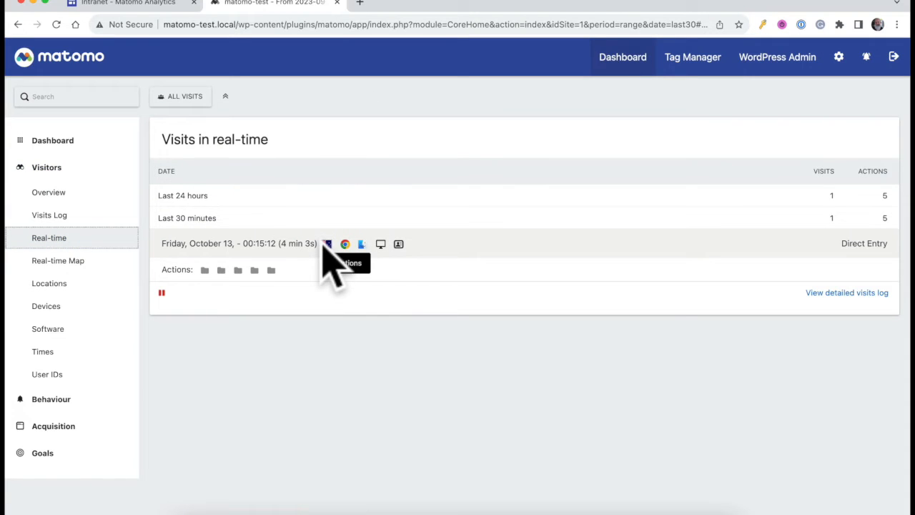
# Return to the WordPress admin dashboard and open the Matomo Analytics summary.
pyautogui.click(785, 60)
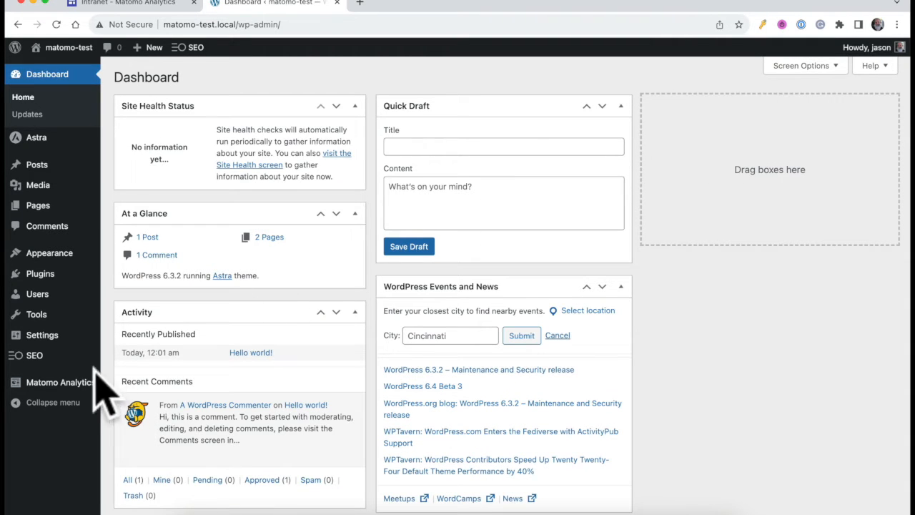
pyautogui.moveTo(89, 380)
pyautogui.click(118, 384)
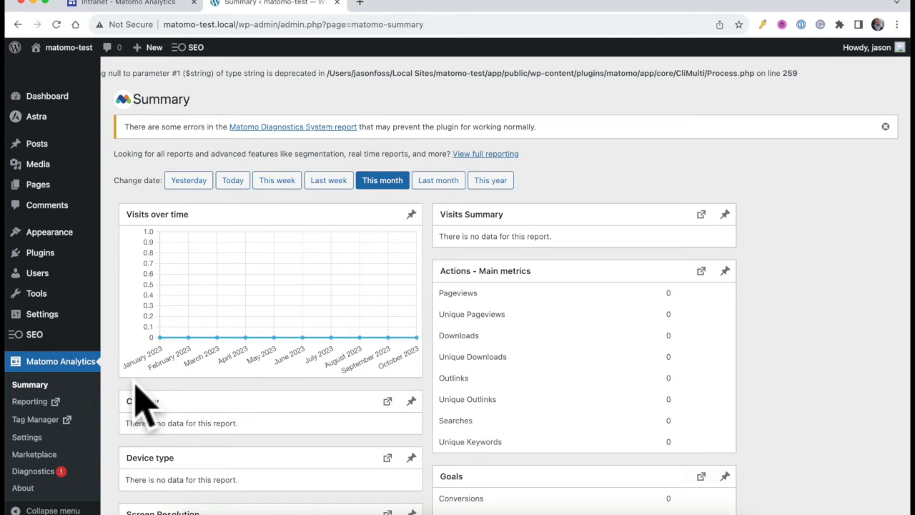
# Archive the reports from Matomo's Diagnostics troubleshooting tools and check the Summary page.
pyautogui.click(28, 472)
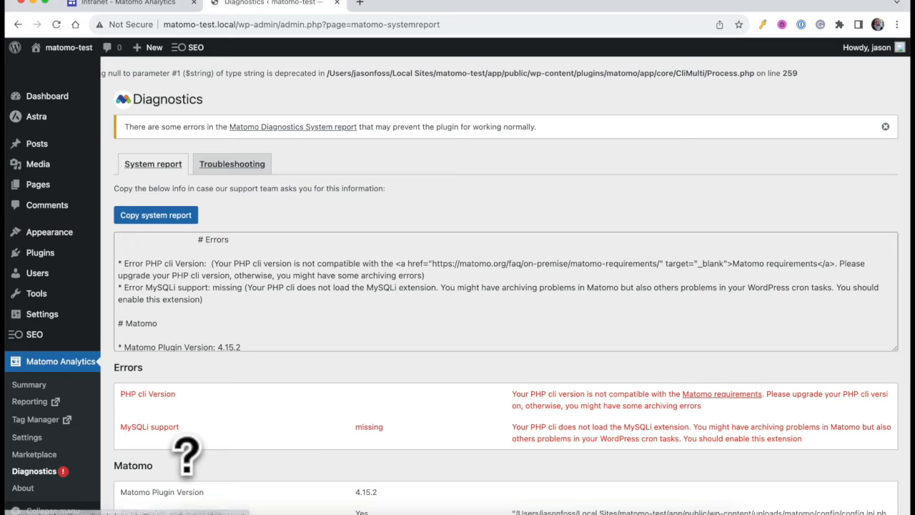
pyautogui.click(238, 166)
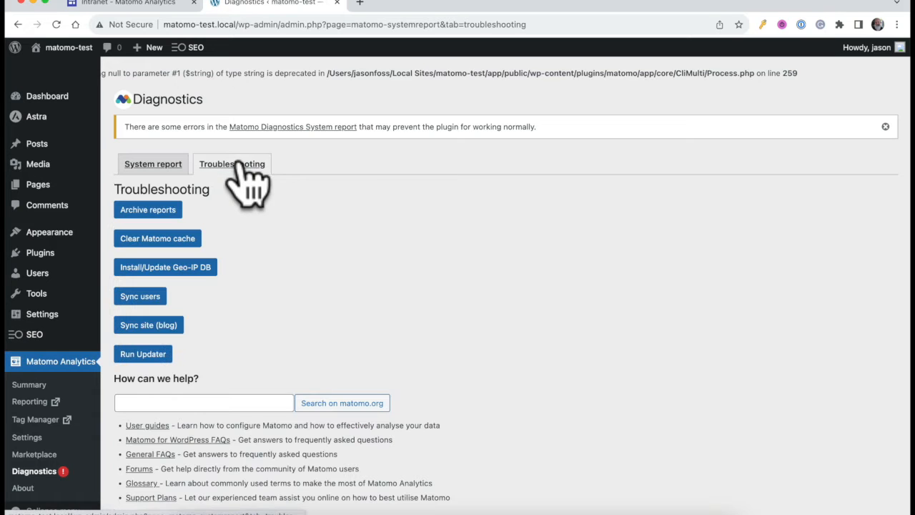
pyautogui.click(164, 215)
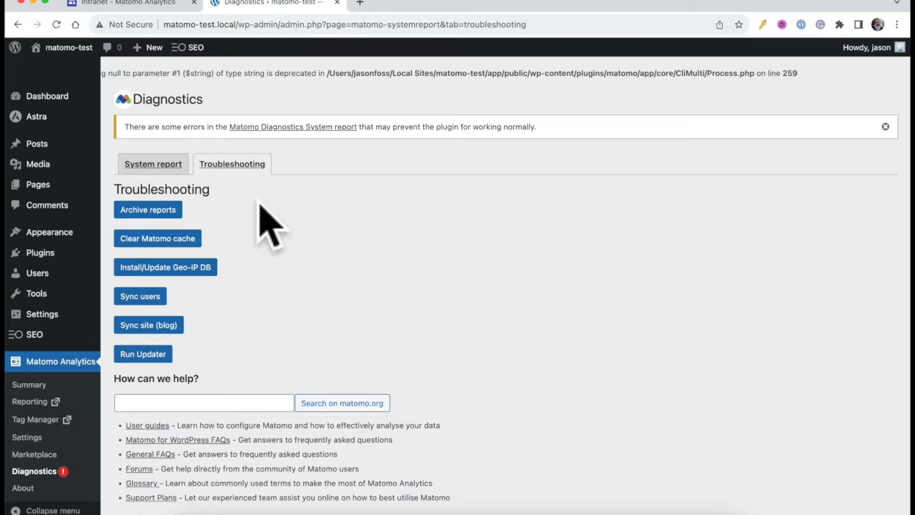
pyautogui.click(30, 386)
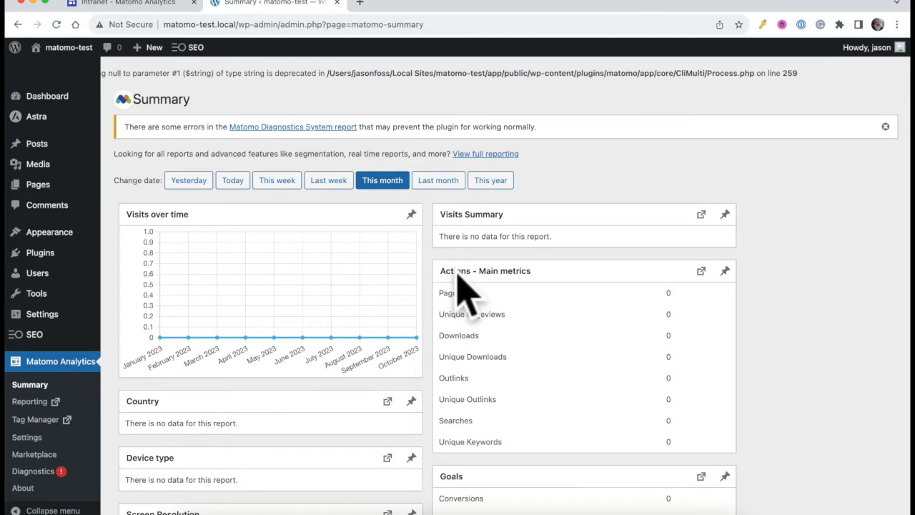
# Run Archive reports a second time from Matomo's troubleshooting tools and reopen the Summary page.
pyautogui.click(41, 471)
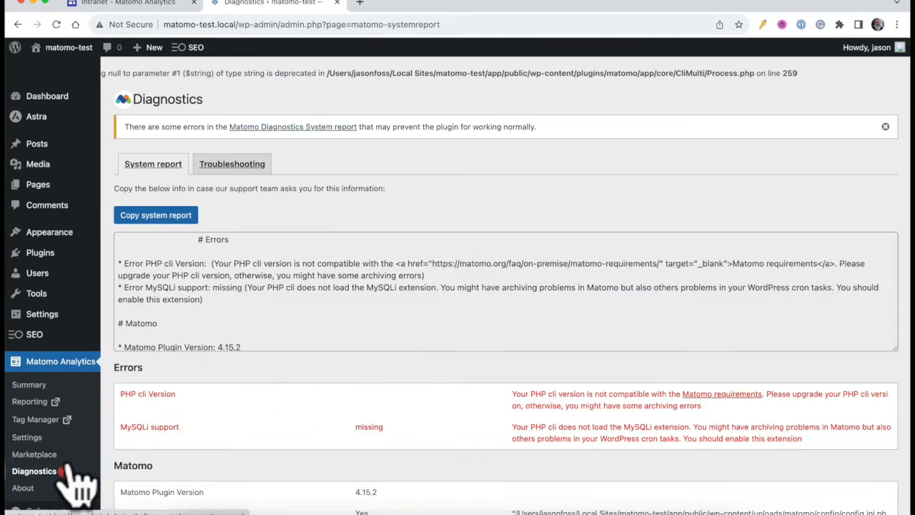
pyautogui.click(241, 170)
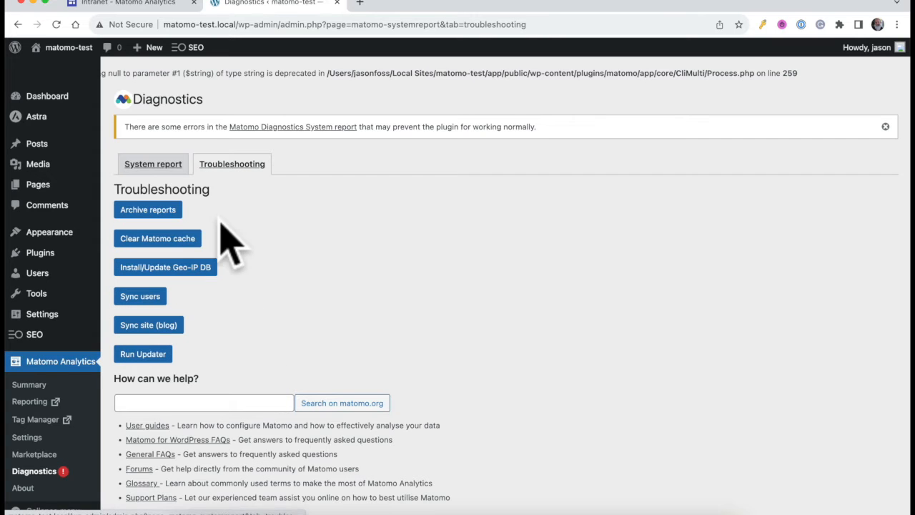
pyautogui.click(148, 211)
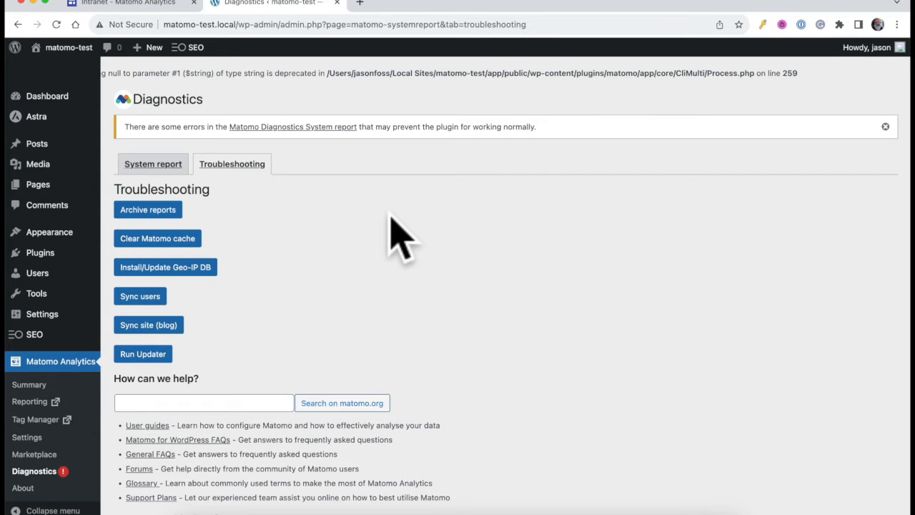
pyautogui.click(40, 390)
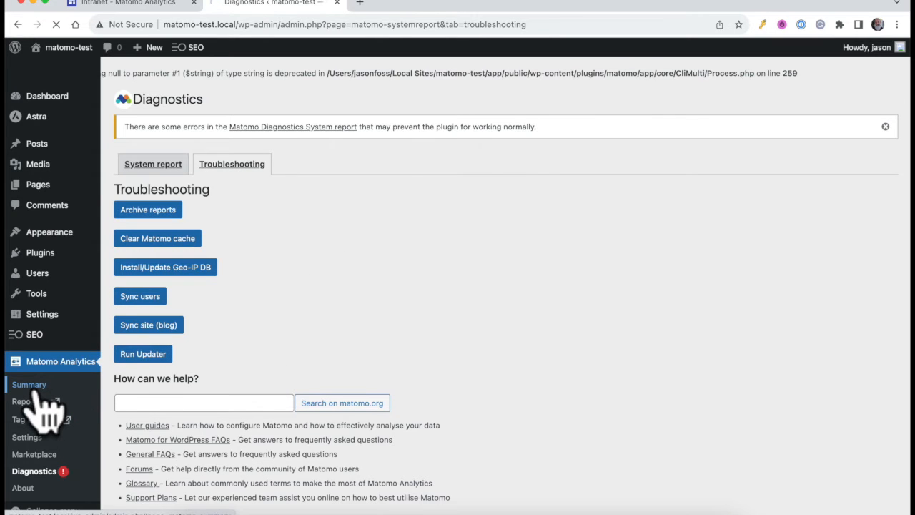
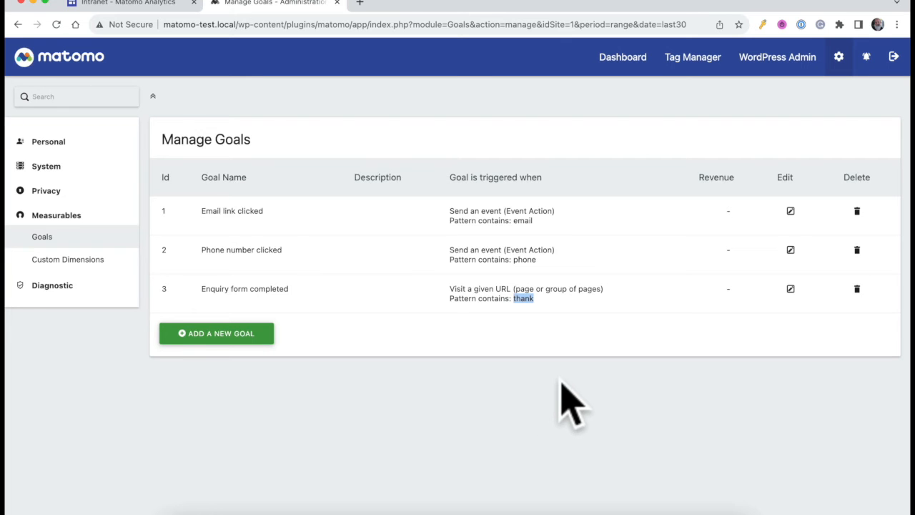
# Go back to WordPress admin, visit the live site and open its Sample Page.
pyautogui.click(774, 64)
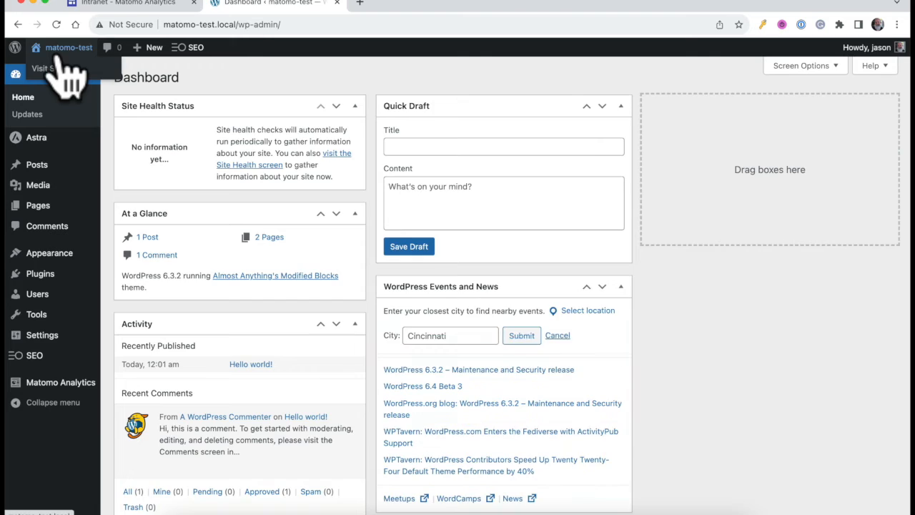
pyautogui.click(61, 48)
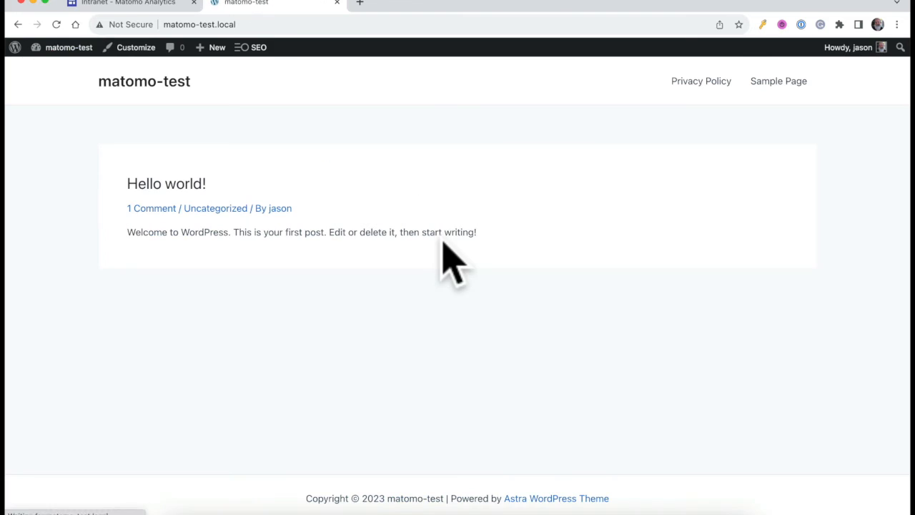
pyautogui.click(769, 84)
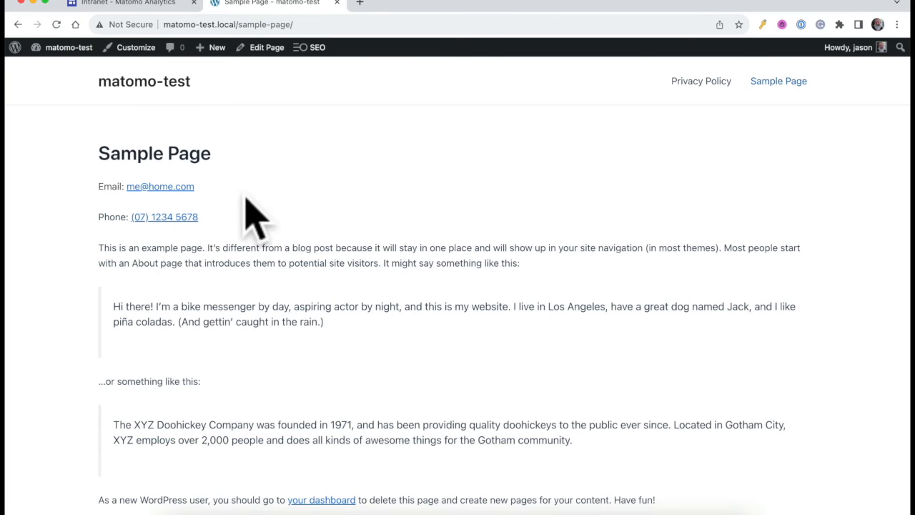
# Trigger the email and phone links on the Sample Page, closing the mail draft and cancelling the FaceTime request.
pyautogui.click(182, 187)
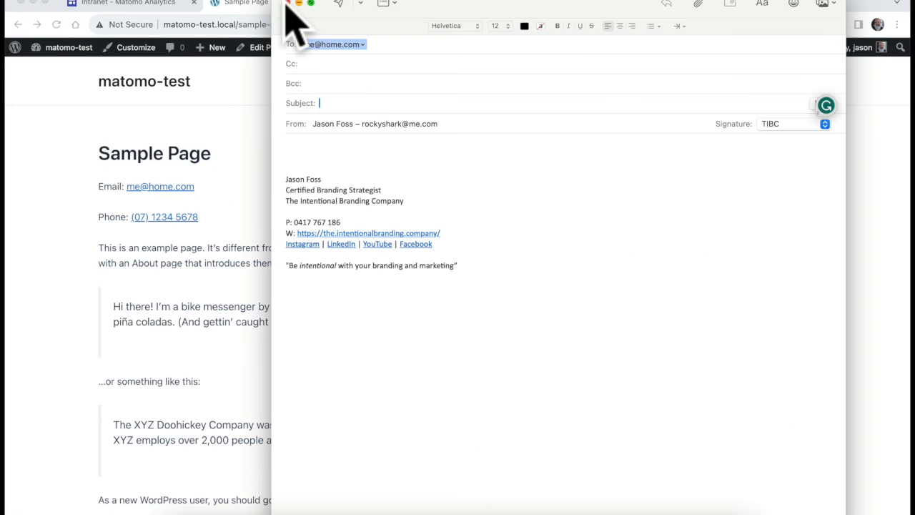
pyautogui.click(287, 3)
pyautogui.click(519, 302)
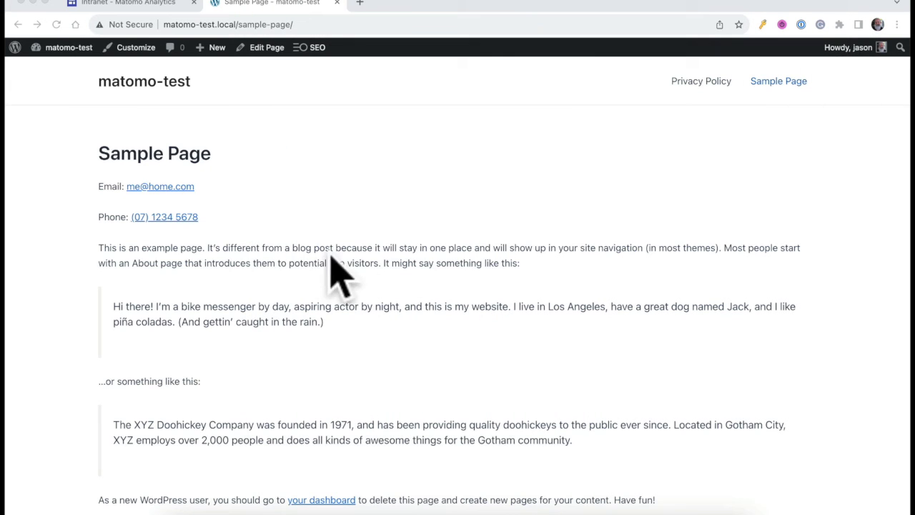
pyautogui.click(194, 218)
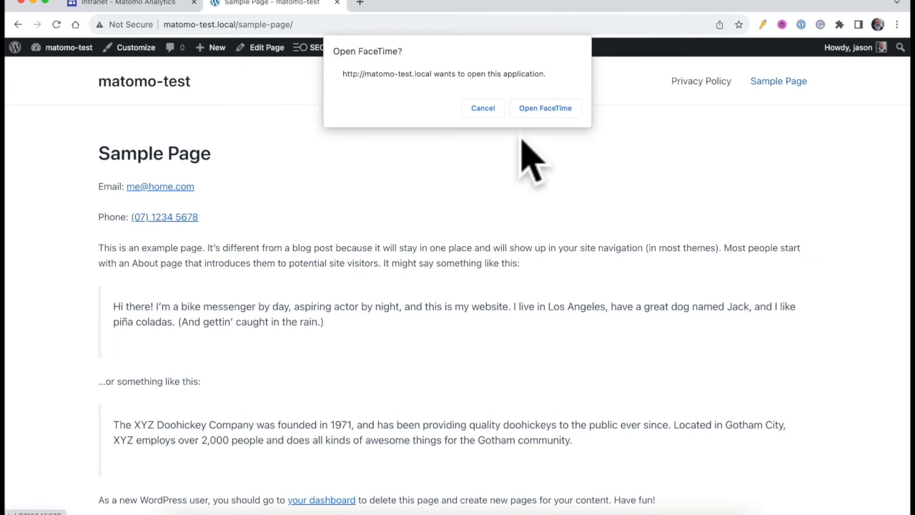
pyautogui.click(492, 108)
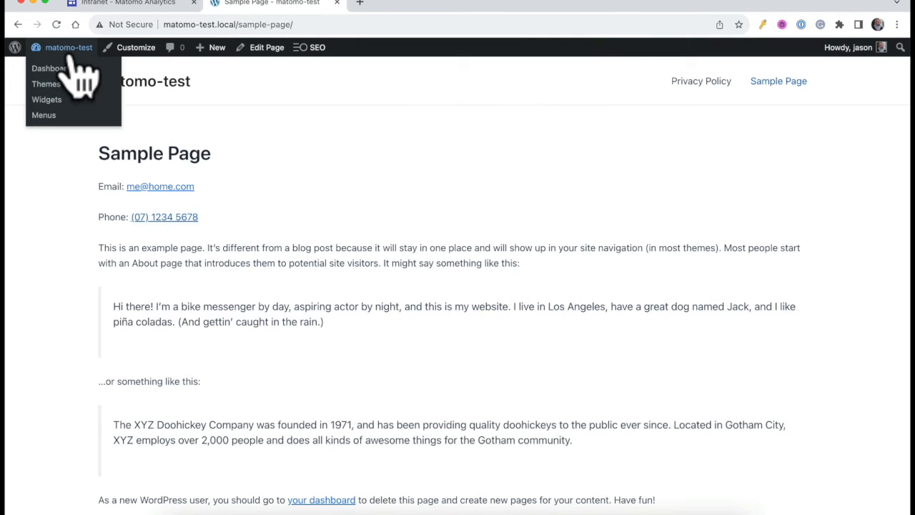
# Open Matomo's full reporting from the WordPress dashboard, examine the real-time visits and expand the Goals reports list.
pyautogui.click(74, 63)
pyautogui.moveTo(77, 386)
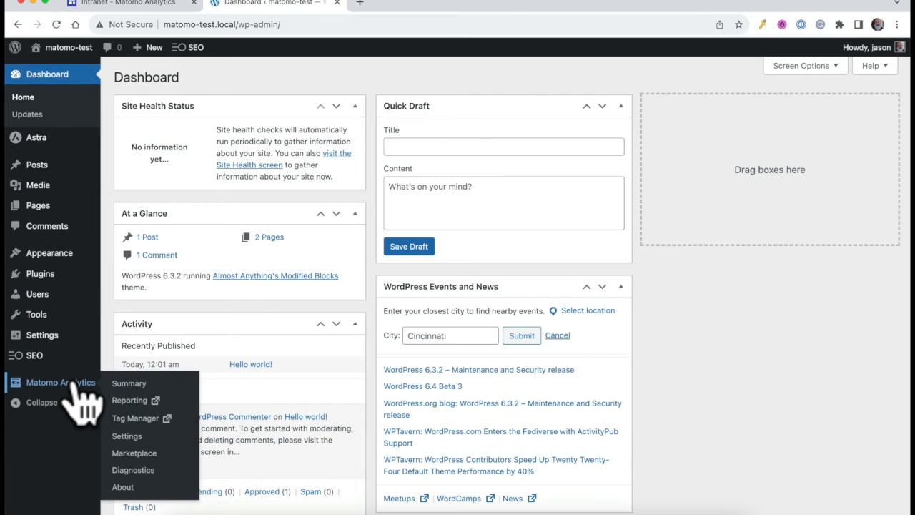
pyautogui.click(129, 400)
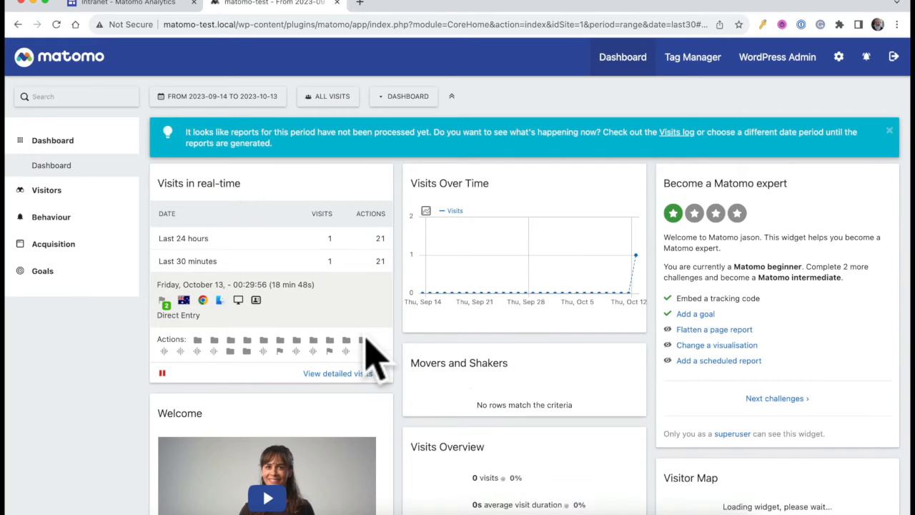
pyautogui.scroll(-2, 391, 295)
pyautogui.moveTo(330, 287)
pyautogui.moveTo(280, 284)
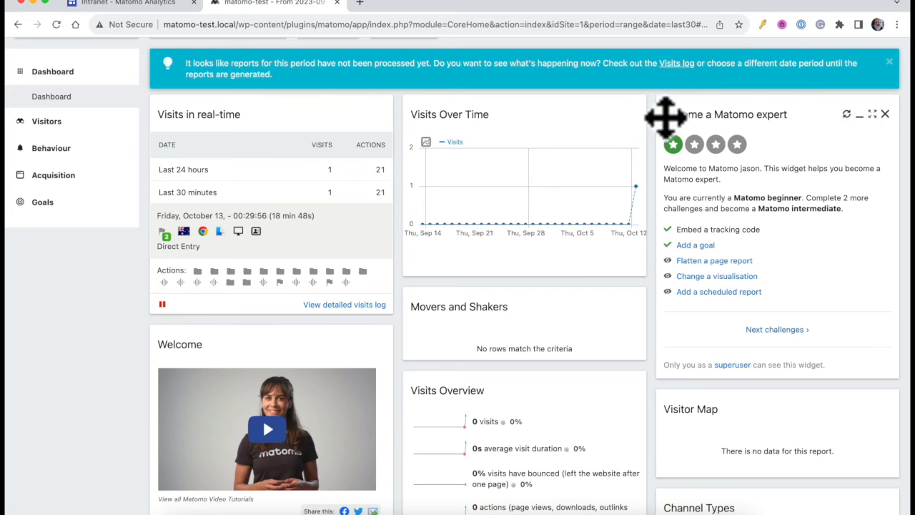
pyautogui.click(41, 202)
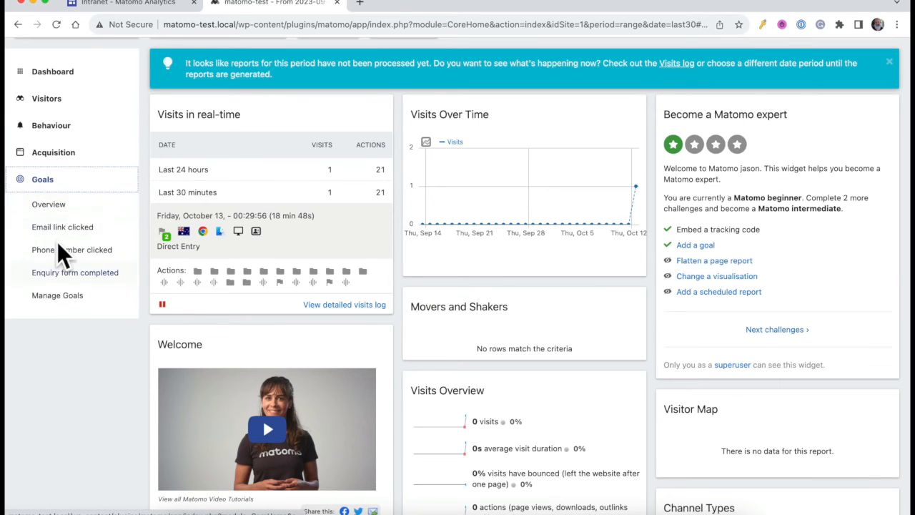
pyautogui.scroll(2, 72, 211)
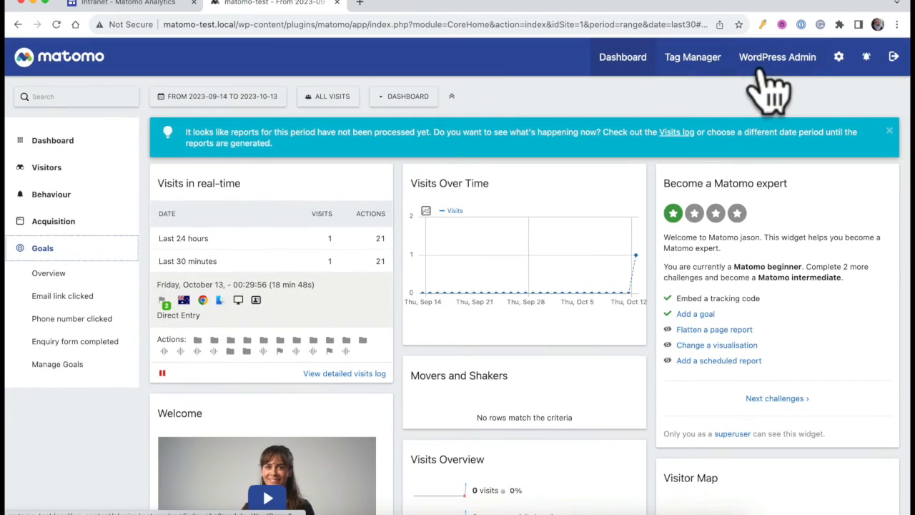
# Return to WordPress admin and archive the Matomo reports using the Diagnostics troubleshooting tools.
pyautogui.click(773, 69)
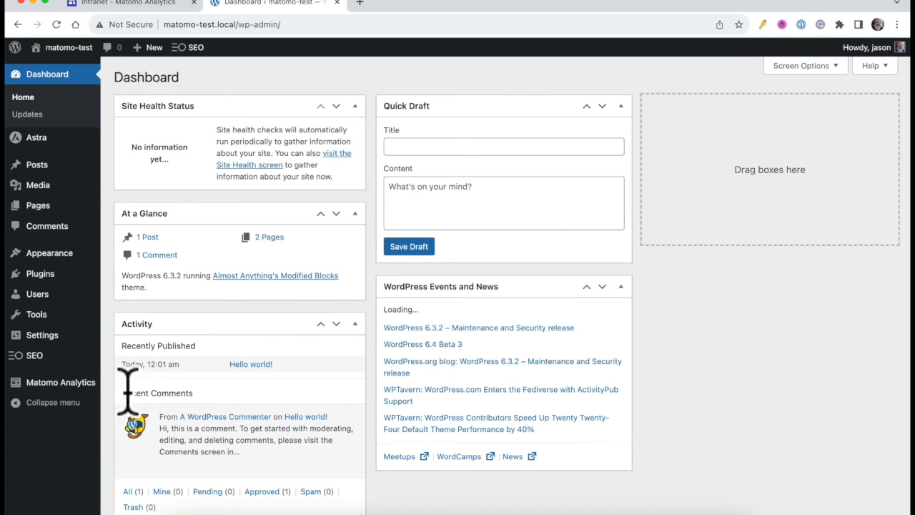
pyautogui.moveTo(76, 390)
pyautogui.click(123, 470)
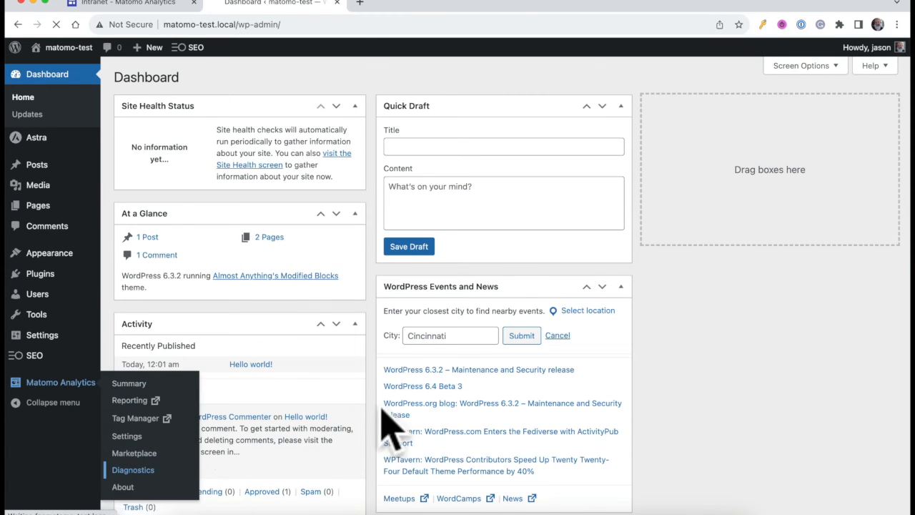
pyautogui.click(236, 167)
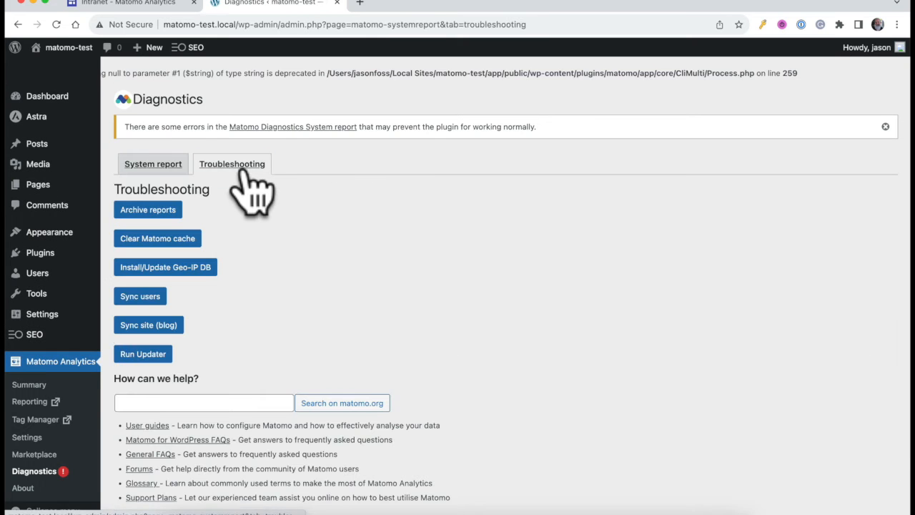
pyautogui.click(146, 211)
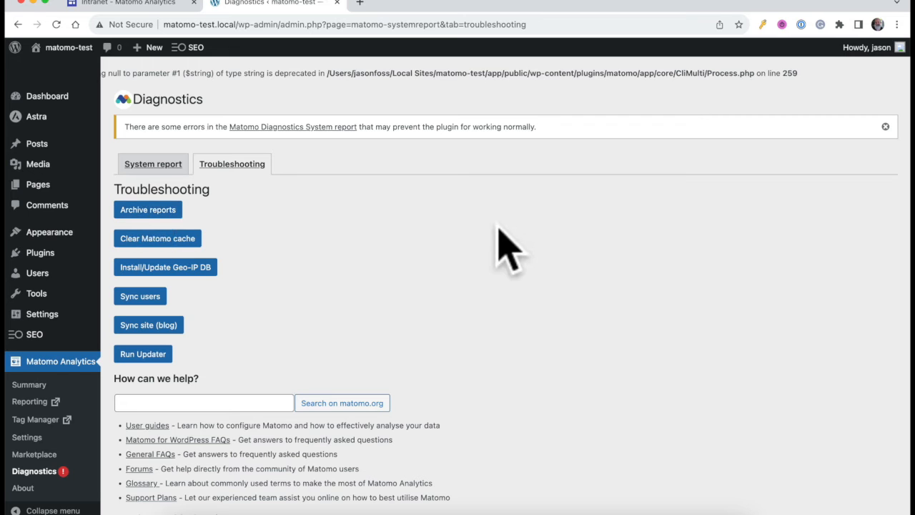
# Review the Matomo summary for this month, including visits, actions, goals, page titles and operating systems.
pyautogui.click(32, 386)
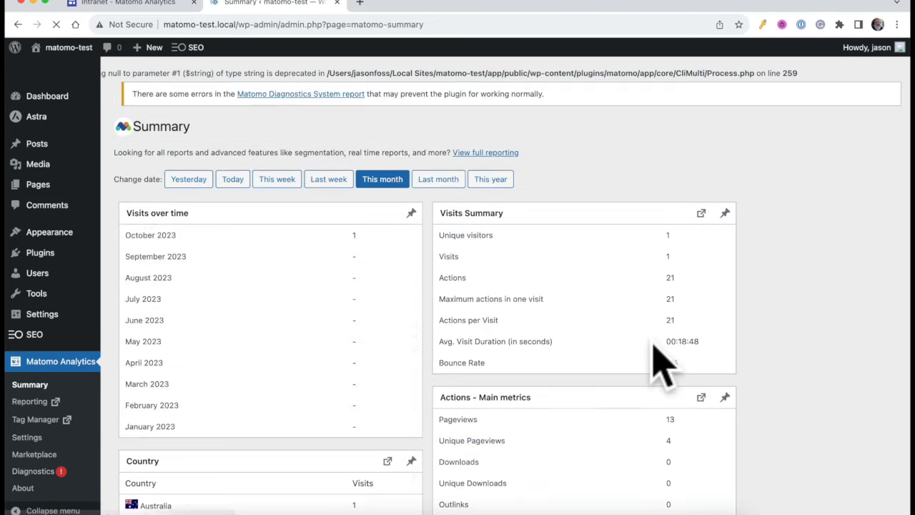
pyautogui.scroll(-5, 654, 344)
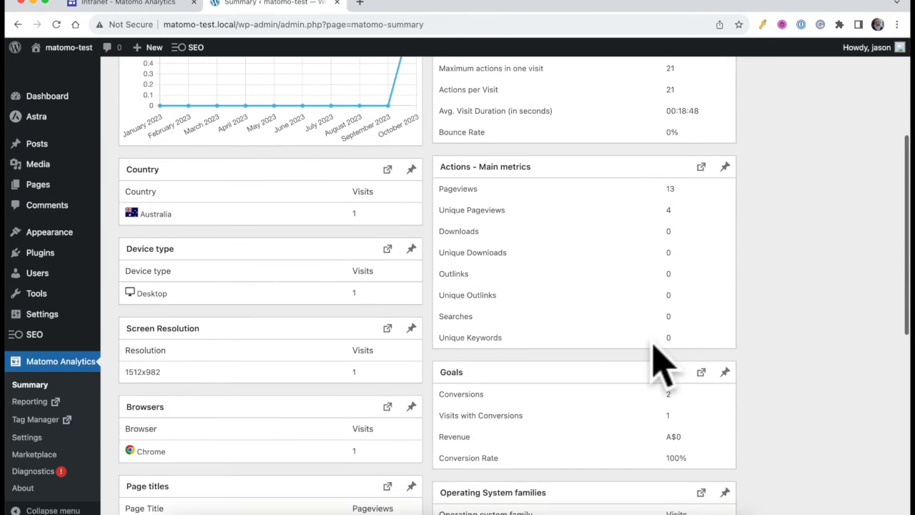
pyautogui.scroll(-7, 658, 365)
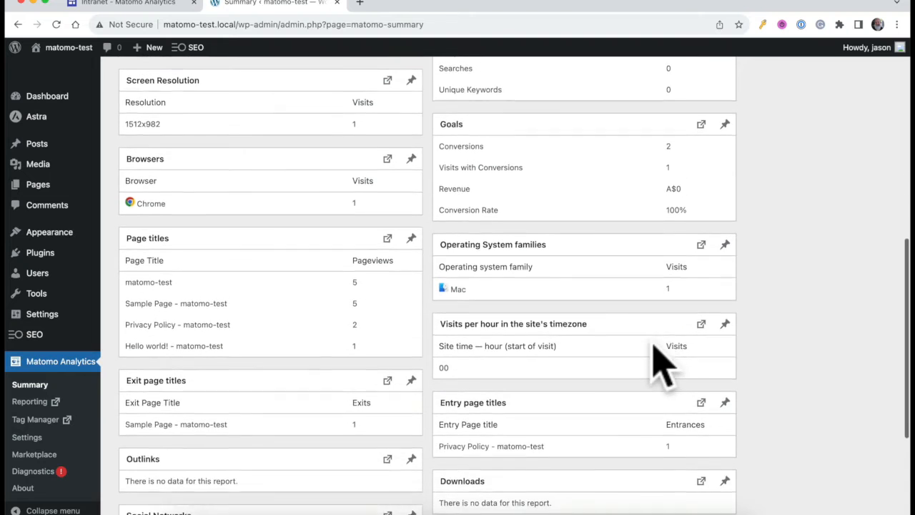
pyautogui.scroll(-2, 654, 343)
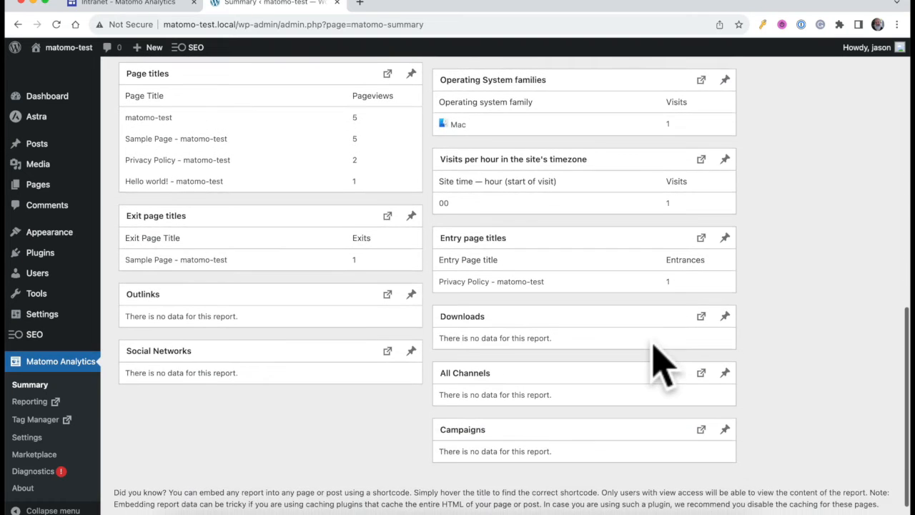
pyautogui.scroll(5, 654, 343)
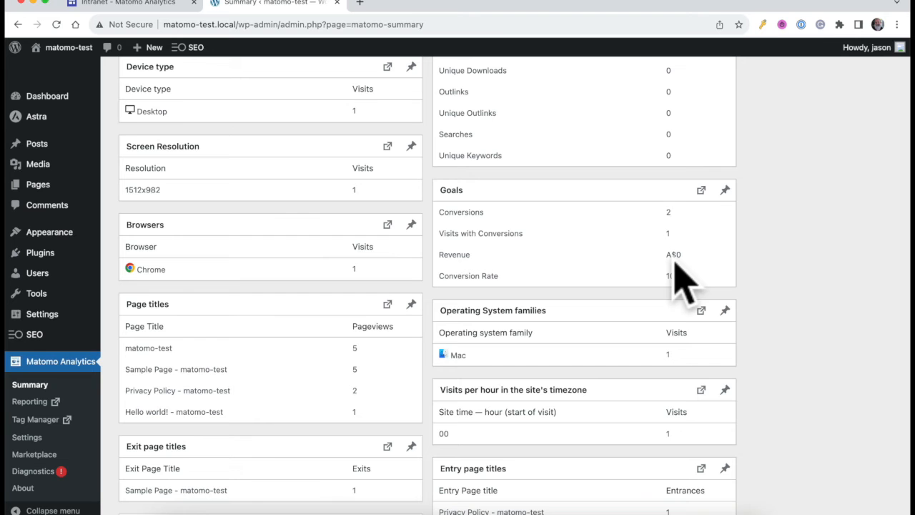
pyautogui.scroll(10, 786, 255)
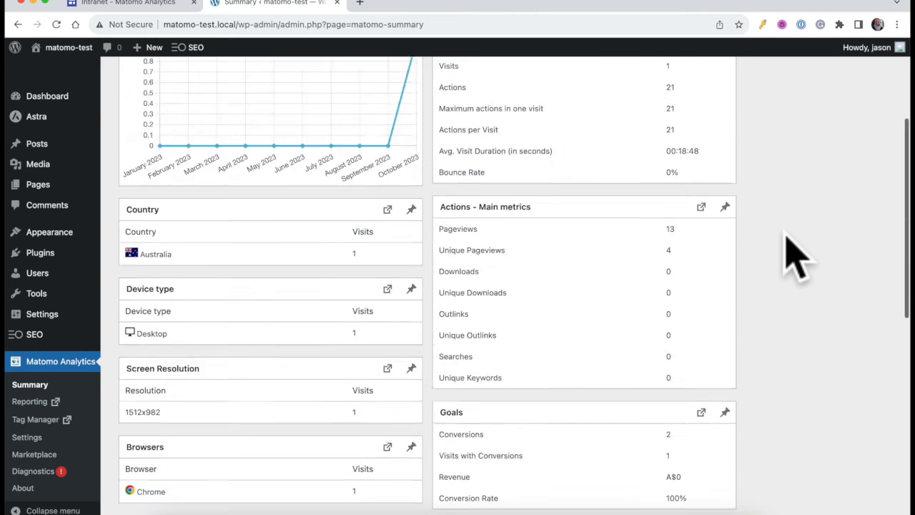
pyautogui.scroll(-15, 756, 266)
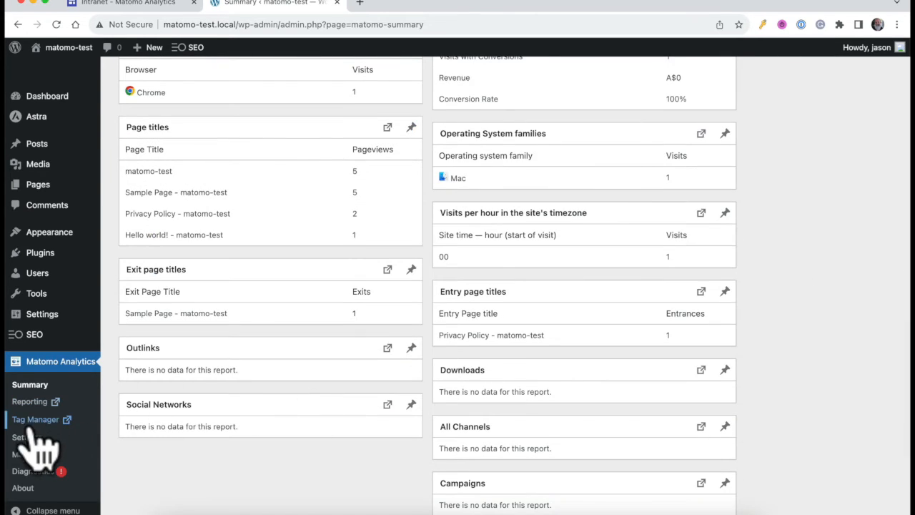
# Open Matomo Admin from the Matomo settings and start creating a scheduled report under personal Email Reports.
pyautogui.click(27, 438)
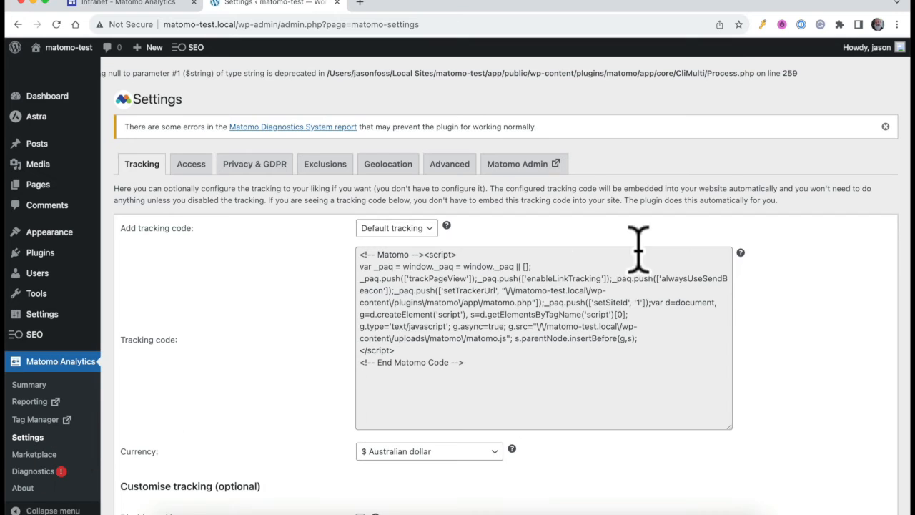
pyautogui.click(509, 168)
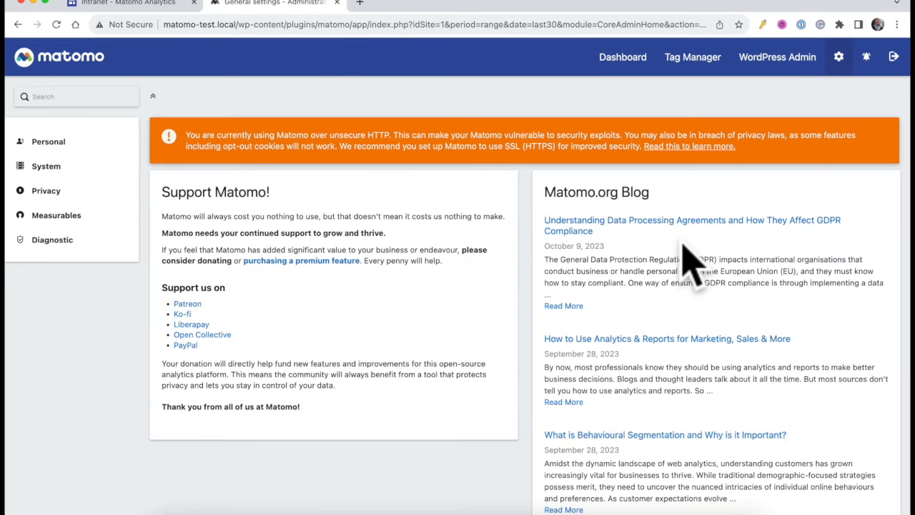
pyautogui.click(61, 143)
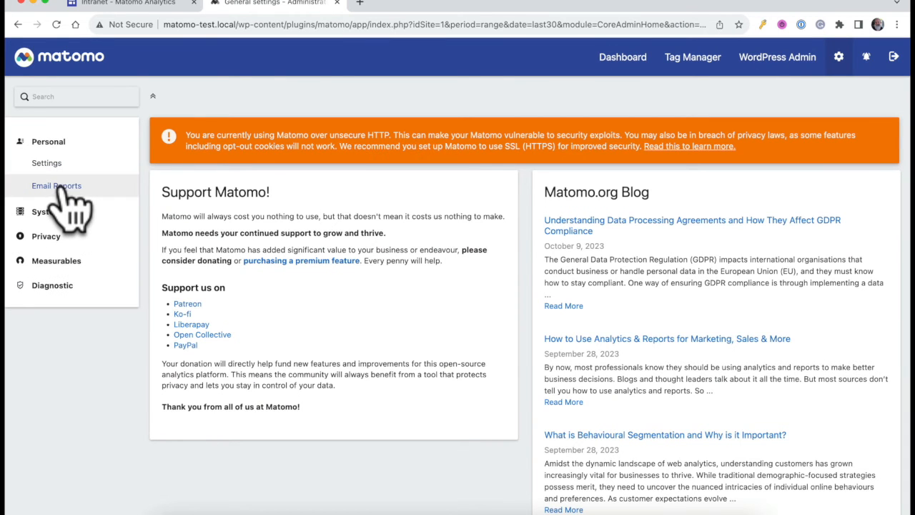
pyautogui.click(63, 187)
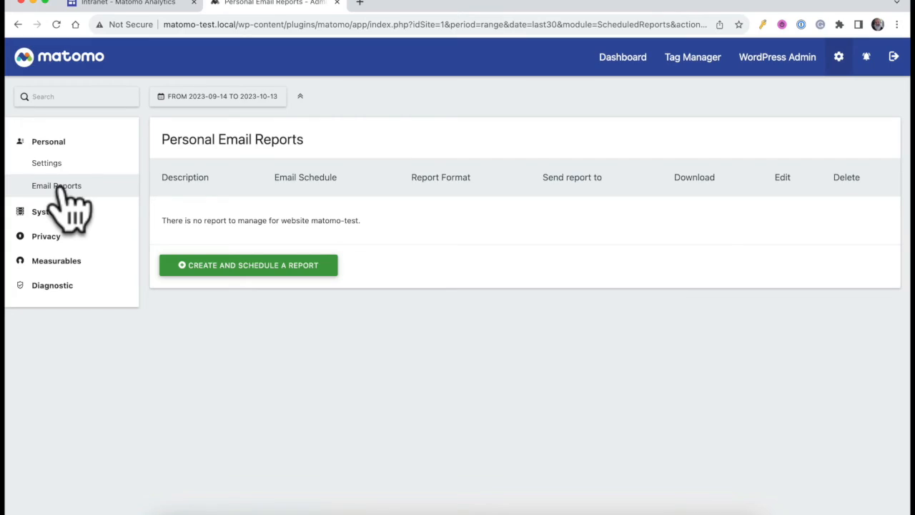
pyautogui.click(266, 268)
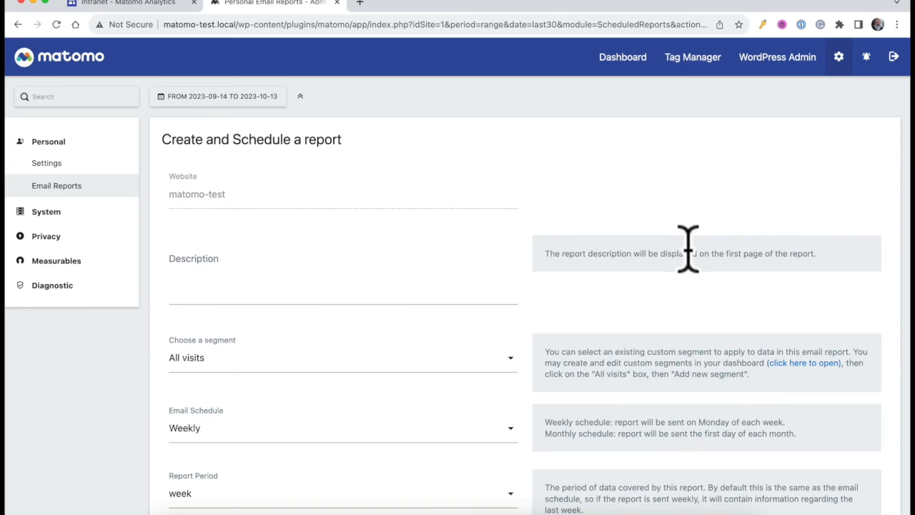
# Set the email schedule of the new report to Monthly.
pyautogui.click(289, 288)
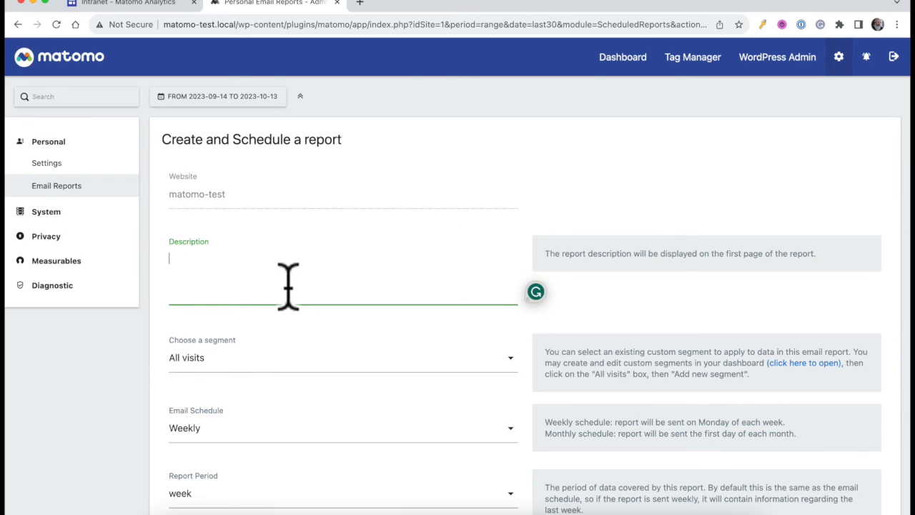
pyautogui.scroll(-5, 288, 286)
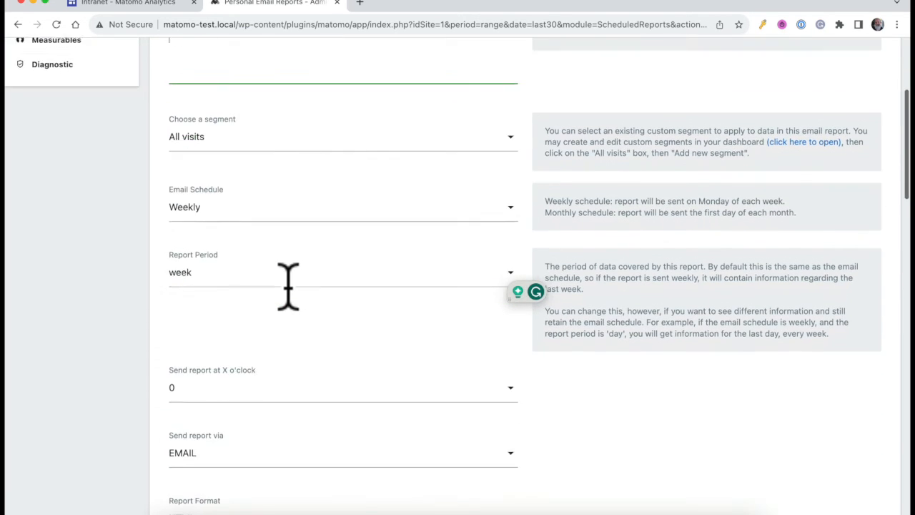
pyautogui.click(214, 193)
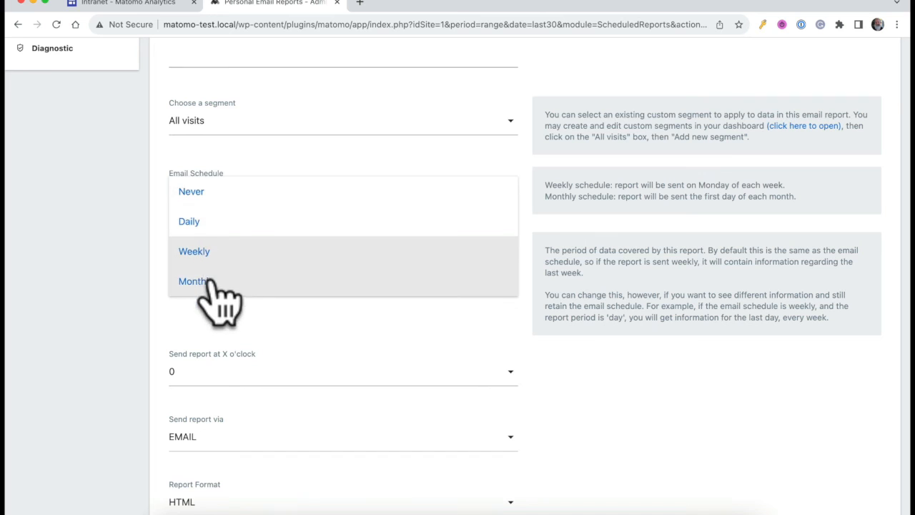
pyautogui.click(214, 284)
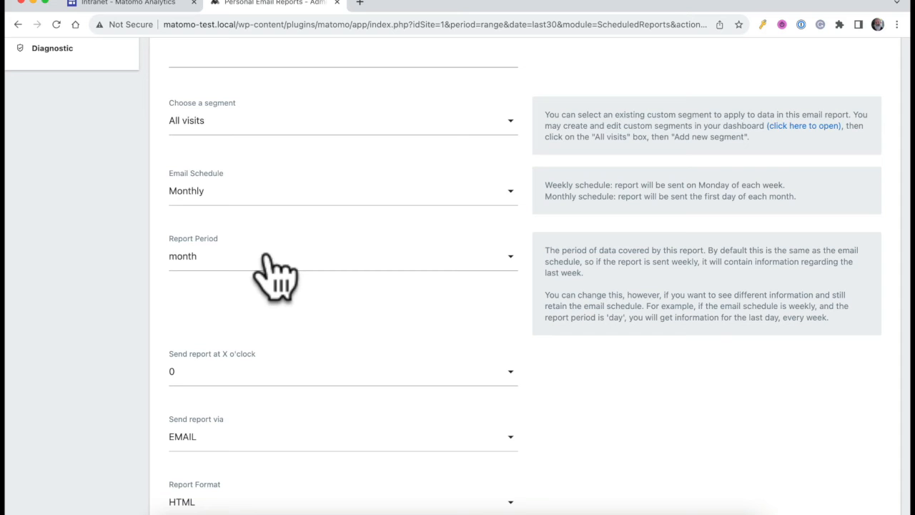
# Include Visits Summary, Referrers Overview, Goals and Actions - Main metrics in the email report's statistics.
pyautogui.scroll(-4, 296, 275)
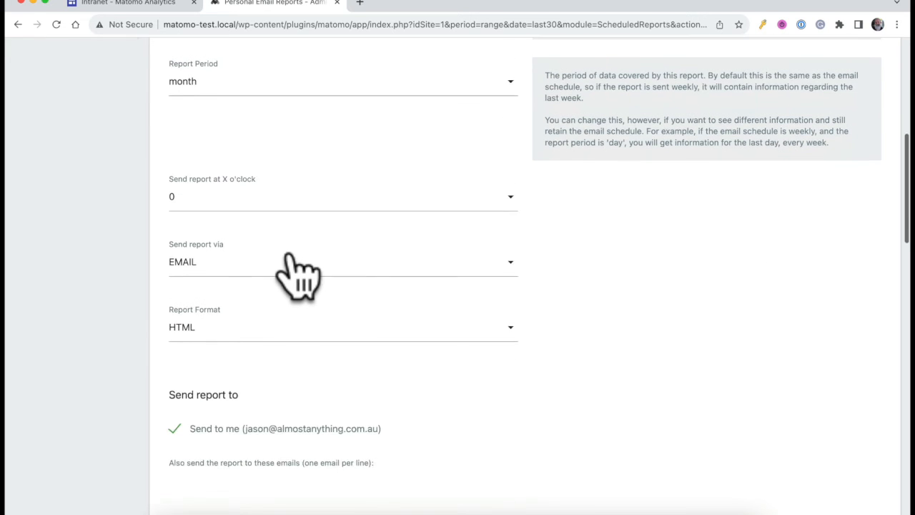
pyautogui.scroll(-5, 290, 256)
pyautogui.scroll(-6, 290, 256)
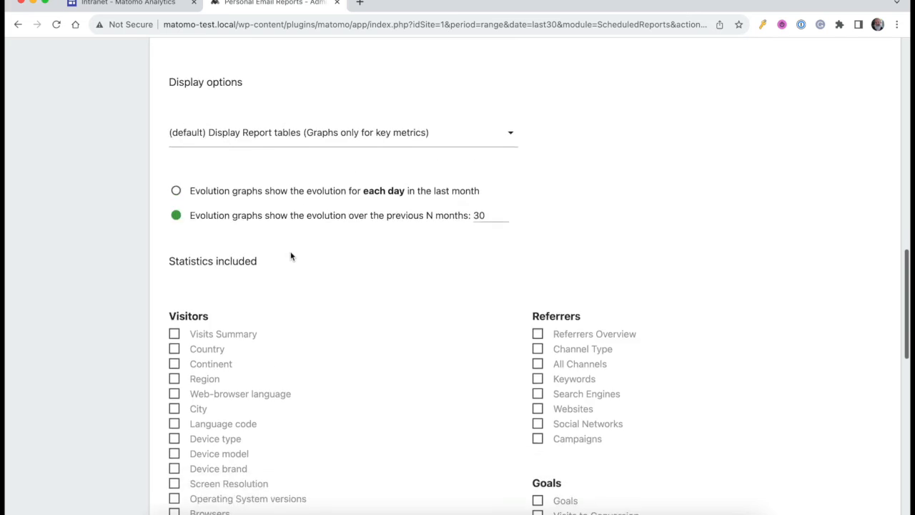
pyautogui.scroll(-4, 290, 256)
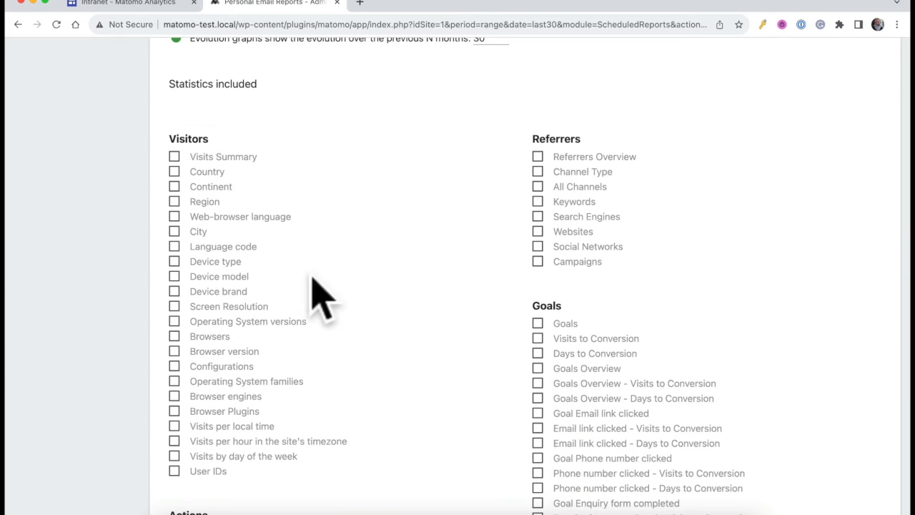
pyautogui.click(227, 158)
pyautogui.click(582, 158)
pyautogui.click(566, 325)
pyautogui.scroll(-5, 406, 325)
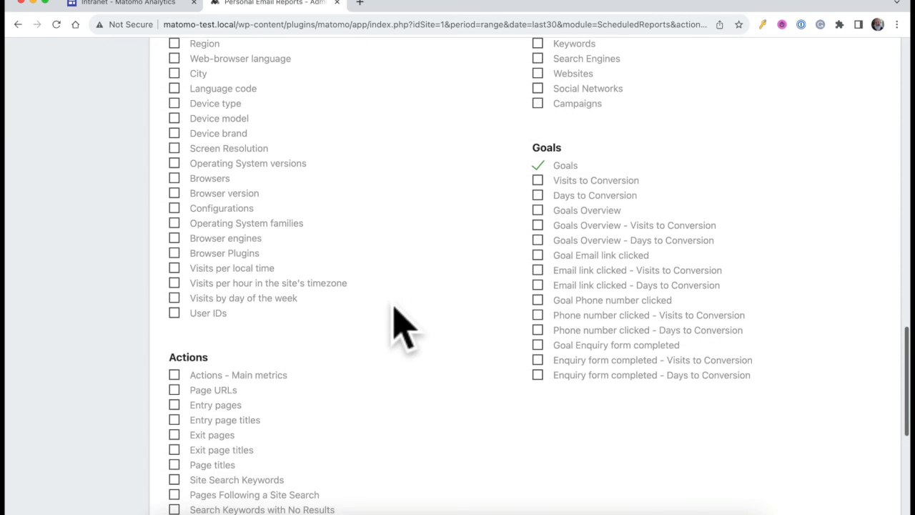
pyautogui.click(267, 361)
# Fill in the required description identifying the report as website statistics and create the scheduled email report.
pyautogui.scroll(-4, 390, 362)
pyautogui.scroll(5, 392, 343)
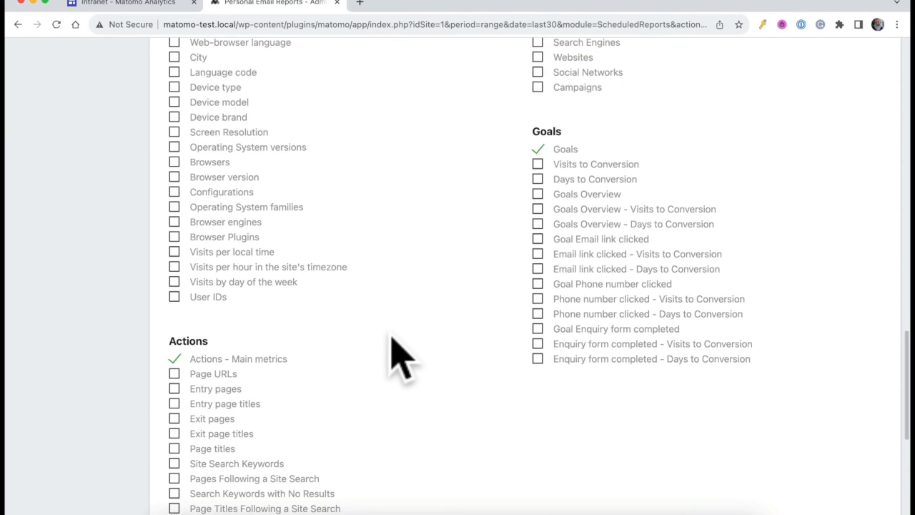
pyautogui.scroll(-3, 496, 384)
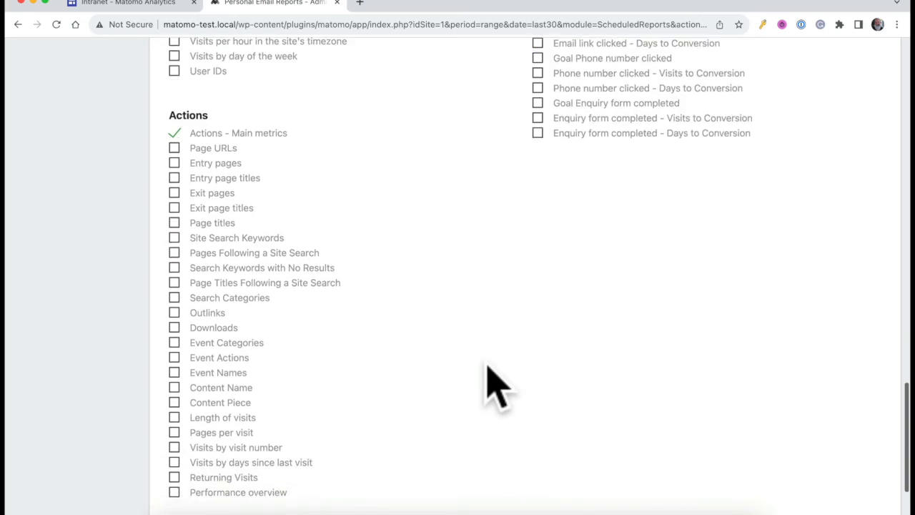
pyautogui.scroll(-2, 496, 384)
pyautogui.click(238, 408)
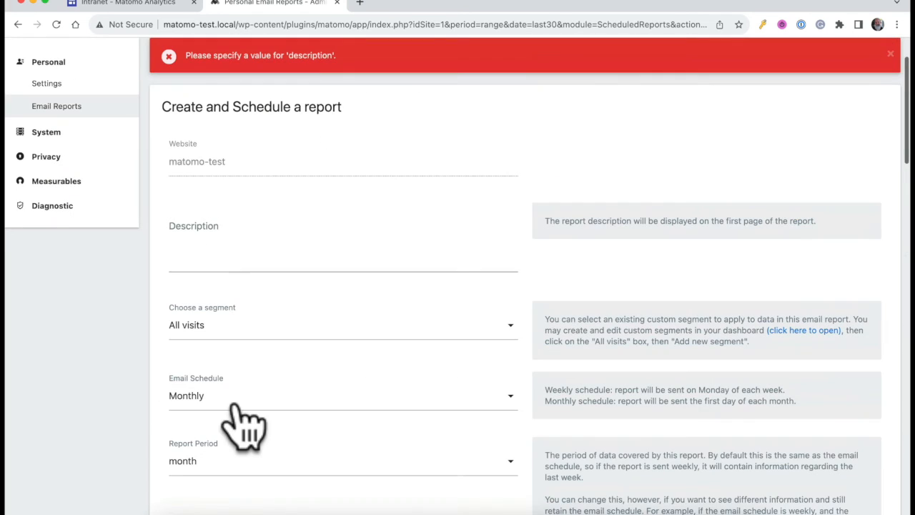
pyautogui.click(254, 243)
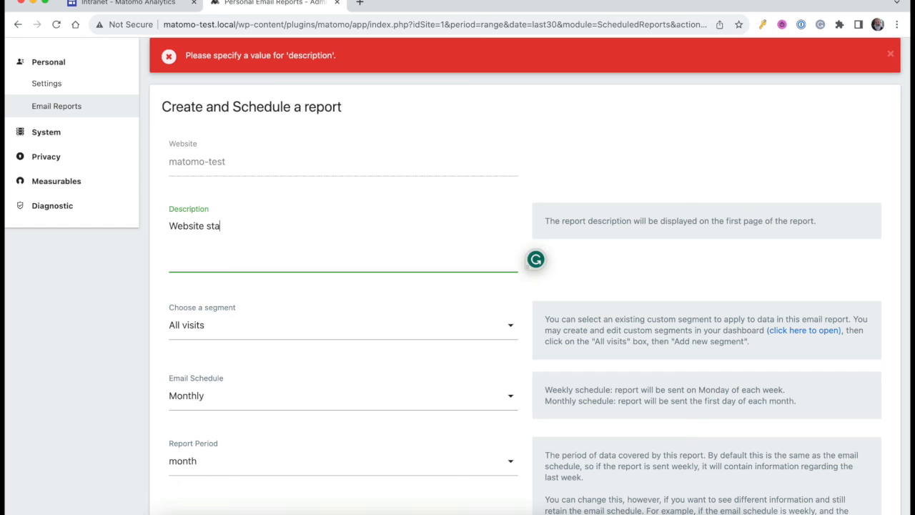
pyautogui.scroll(-20, 297, 306)
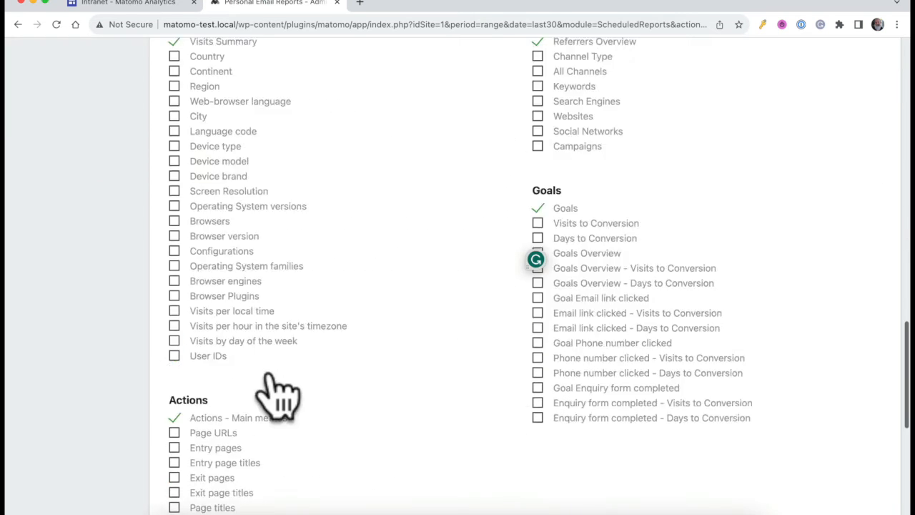
pyautogui.click(230, 406)
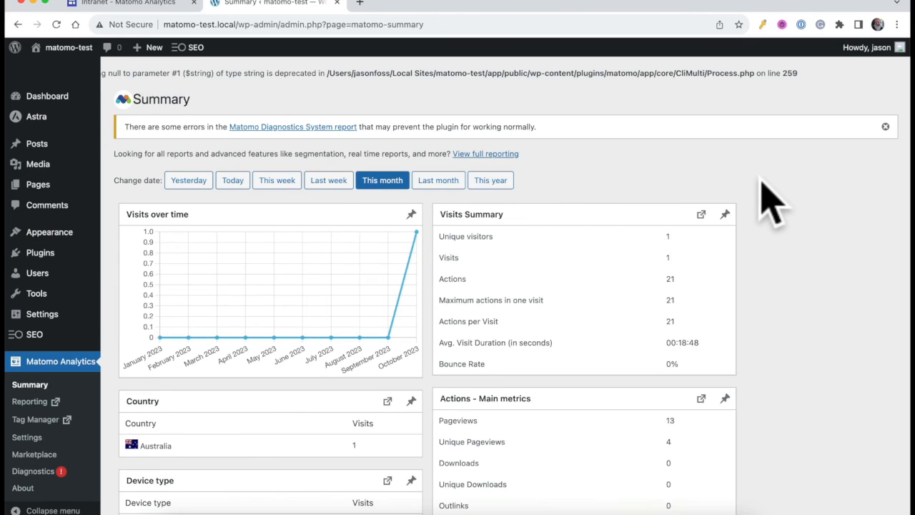
# Pin the Actions - Main metrics report from the Matomo summary to the WordPress dashboard.
pyautogui.scroll(-2, 772, 209)
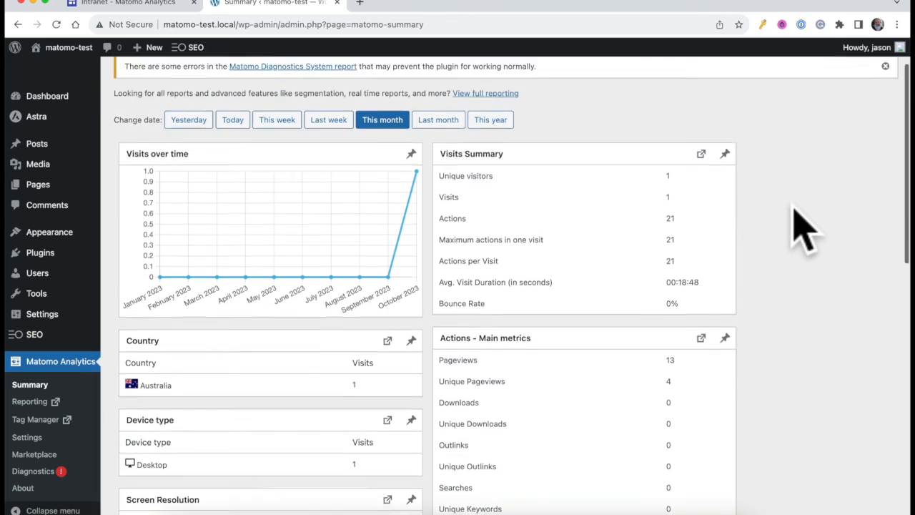
pyautogui.scroll(-2, 793, 236)
pyautogui.scroll(-4, 808, 321)
pyautogui.scroll(-1, 815, 322)
pyautogui.scroll(3, 815, 321)
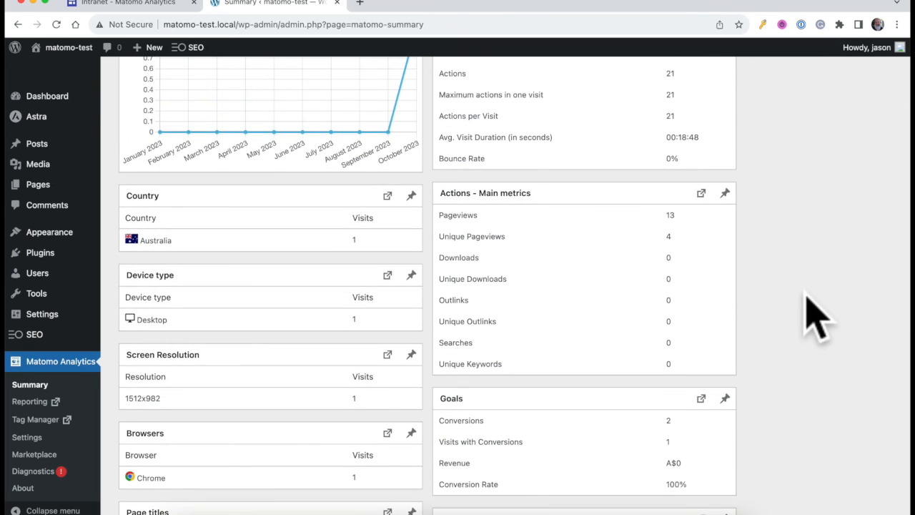
pyautogui.click(725, 193)
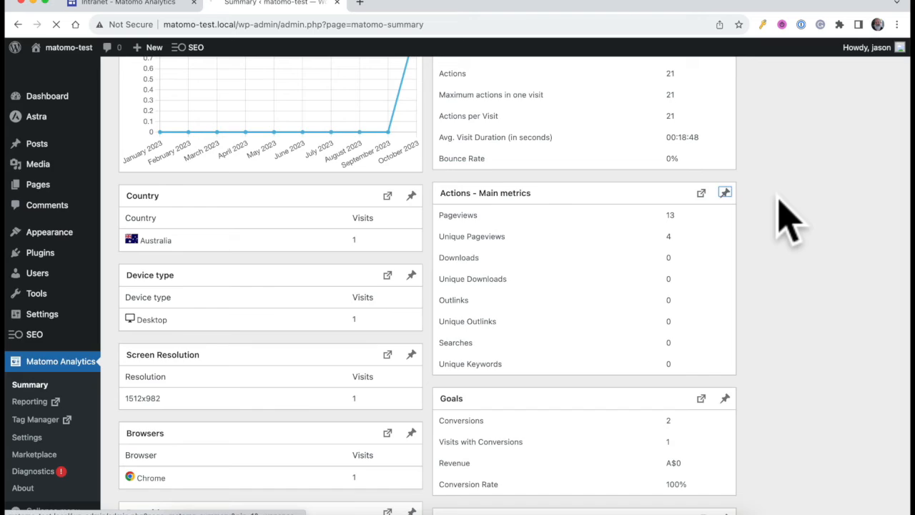
# Open the WordPress dashboard and move the pinned Actions - Main metrics widget into the empty column.
pyautogui.moveTo(100, 109)
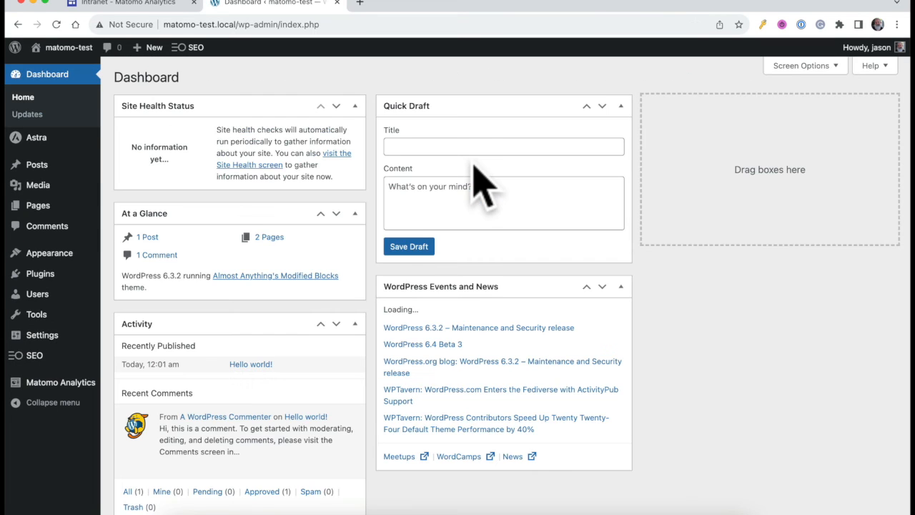
pyautogui.scroll(-5, 478, 193)
pyautogui.moveTo(200, 258); pyautogui.dragTo(738, 89)
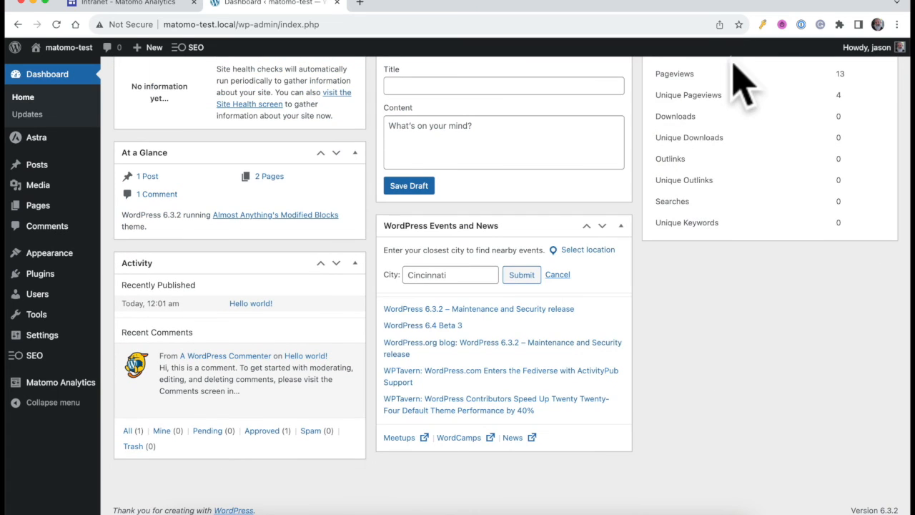